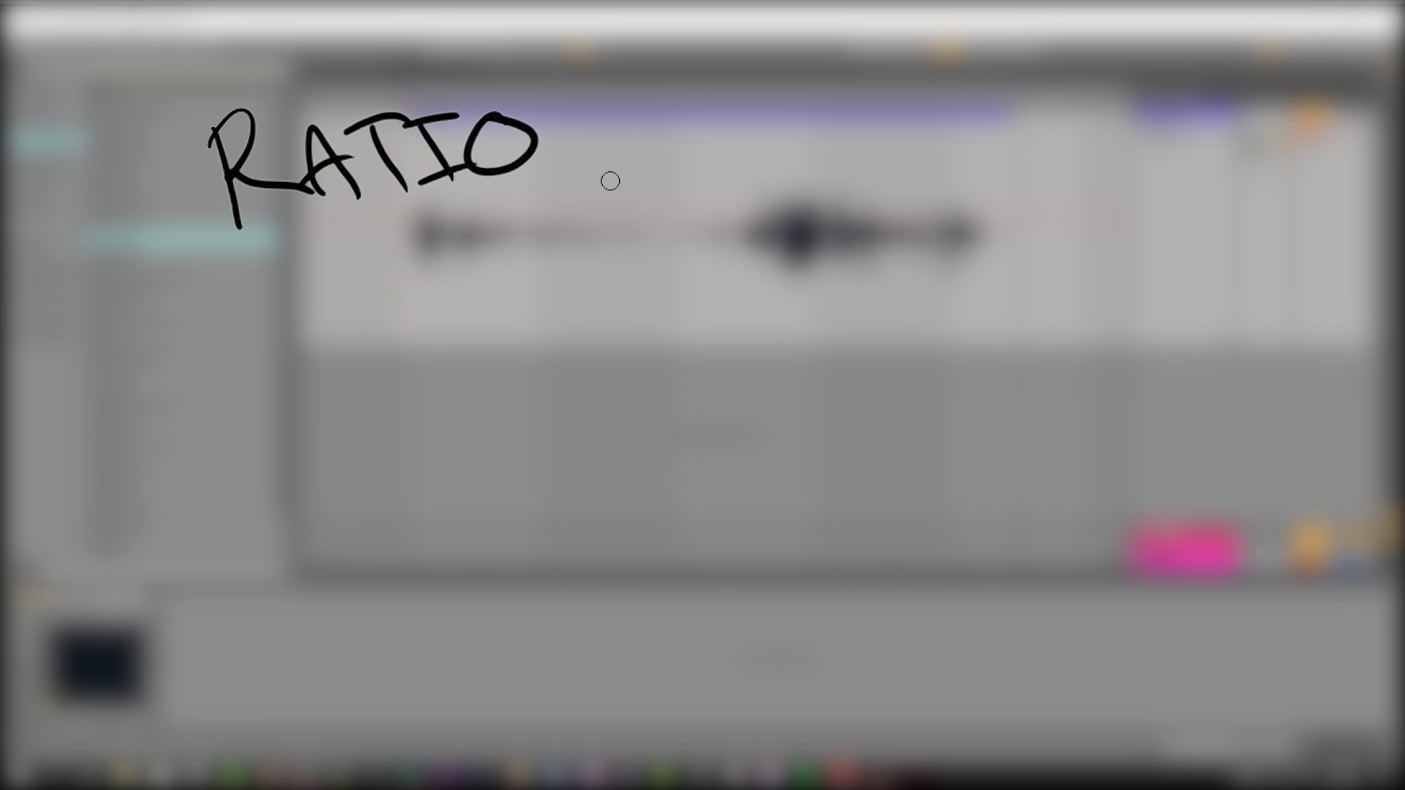
# Step: Sketch a compression ratio graph with two axes, a threshold point and lines labelled 1:1, 2:1, 4:1 and ∞:1
pyautogui.moveTo(573, 227)
pyautogui.mouseDown()
pyautogui.moveTo(564, 649)
pyautogui.moveTo(989, 634)
pyautogui.mouseUp()
pyautogui.moveTo(567, 653); pyautogui.dragTo(882, 236)
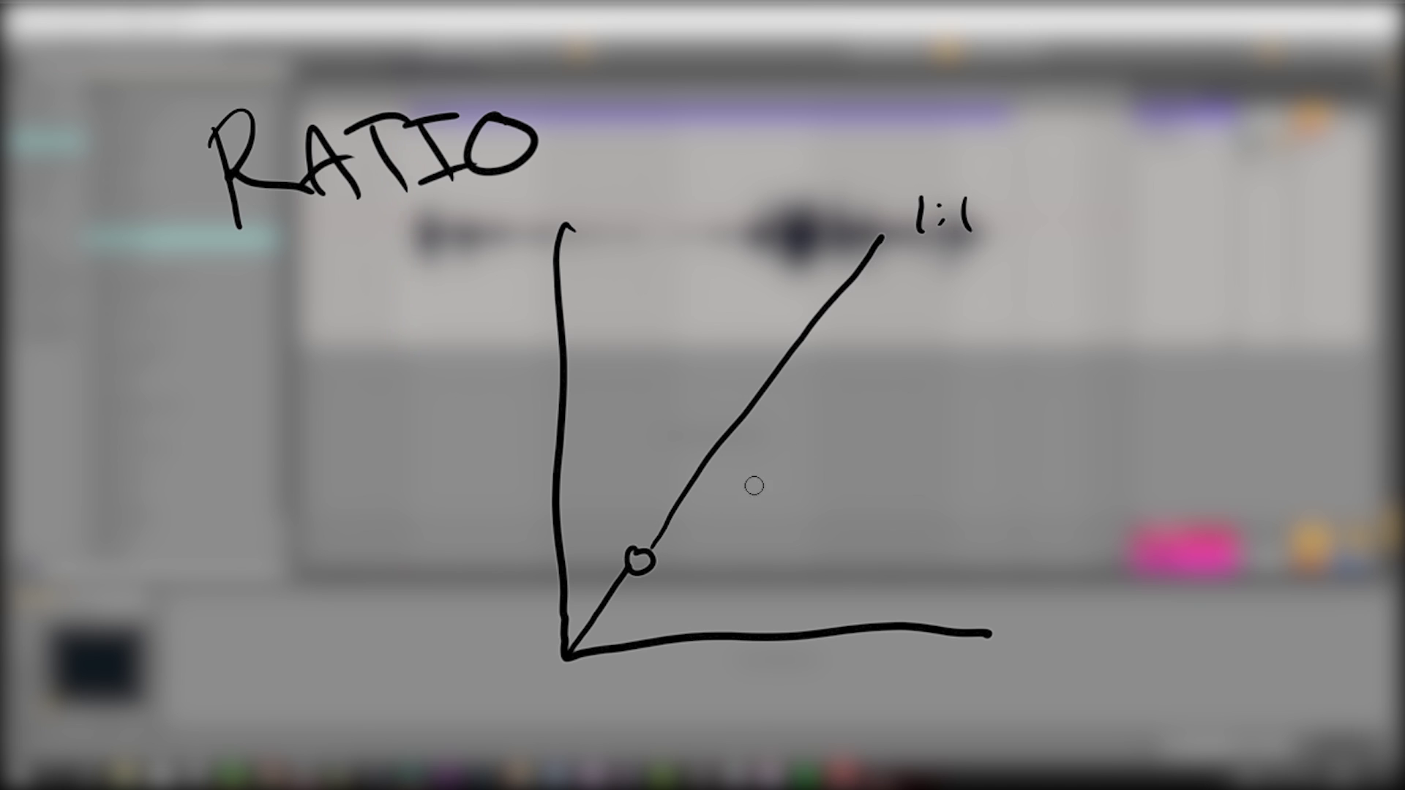
pyautogui.moveTo(657, 557)
pyautogui.mouseDown()
pyautogui.moveTo(862, 374)
pyautogui.moveTo(1012, 350)
pyautogui.mouseUp()
pyautogui.moveTo(659, 557)
pyautogui.mouseDown()
pyautogui.moveTo(911, 469)
pyautogui.moveTo(962, 465)
pyautogui.moveTo(966, 494)
pyautogui.mouseUp()
pyautogui.click(983, 454)
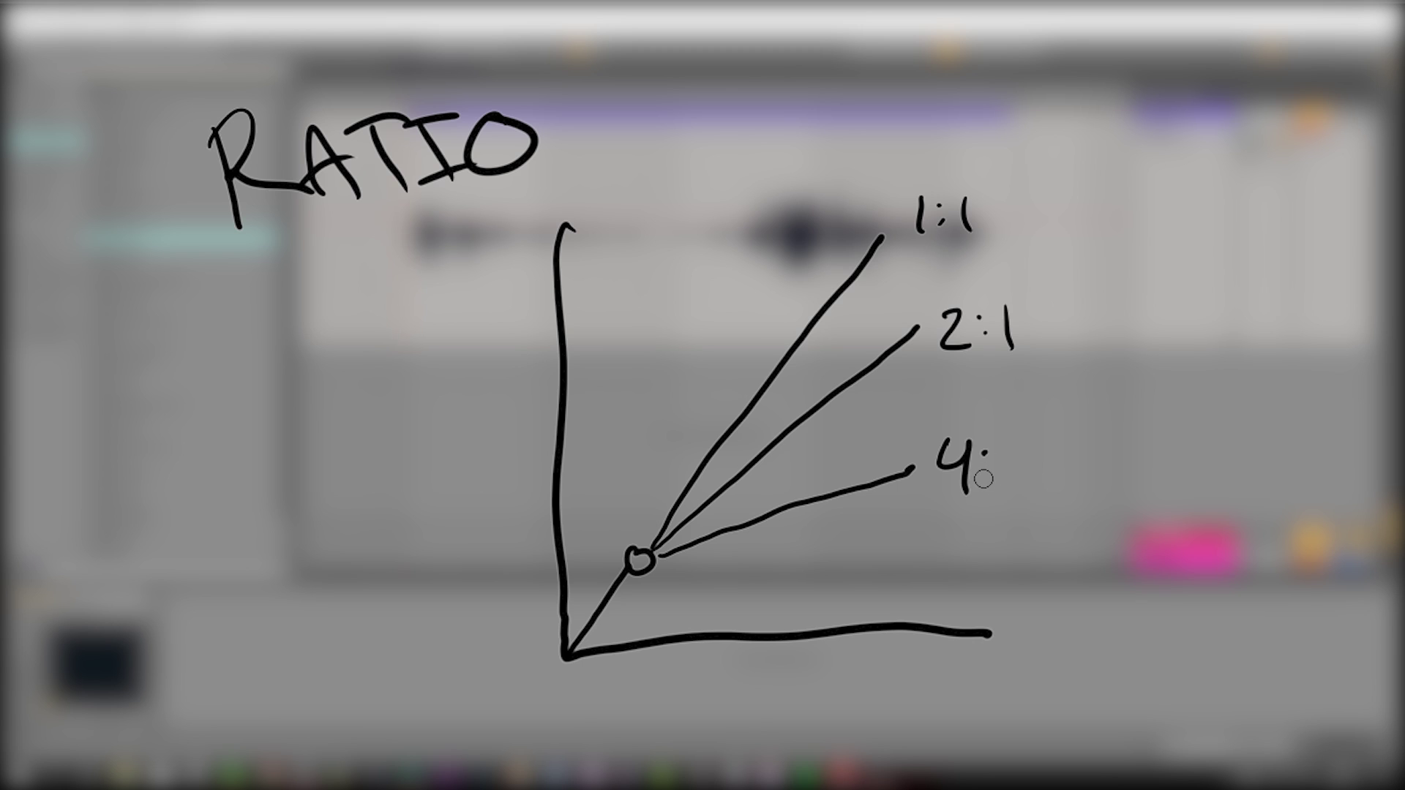
pyautogui.moveTo(659, 560)
pyautogui.mouseDown()
pyautogui.moveTo(971, 540)
pyautogui.moveTo(961, 546)
pyautogui.mouseUp()
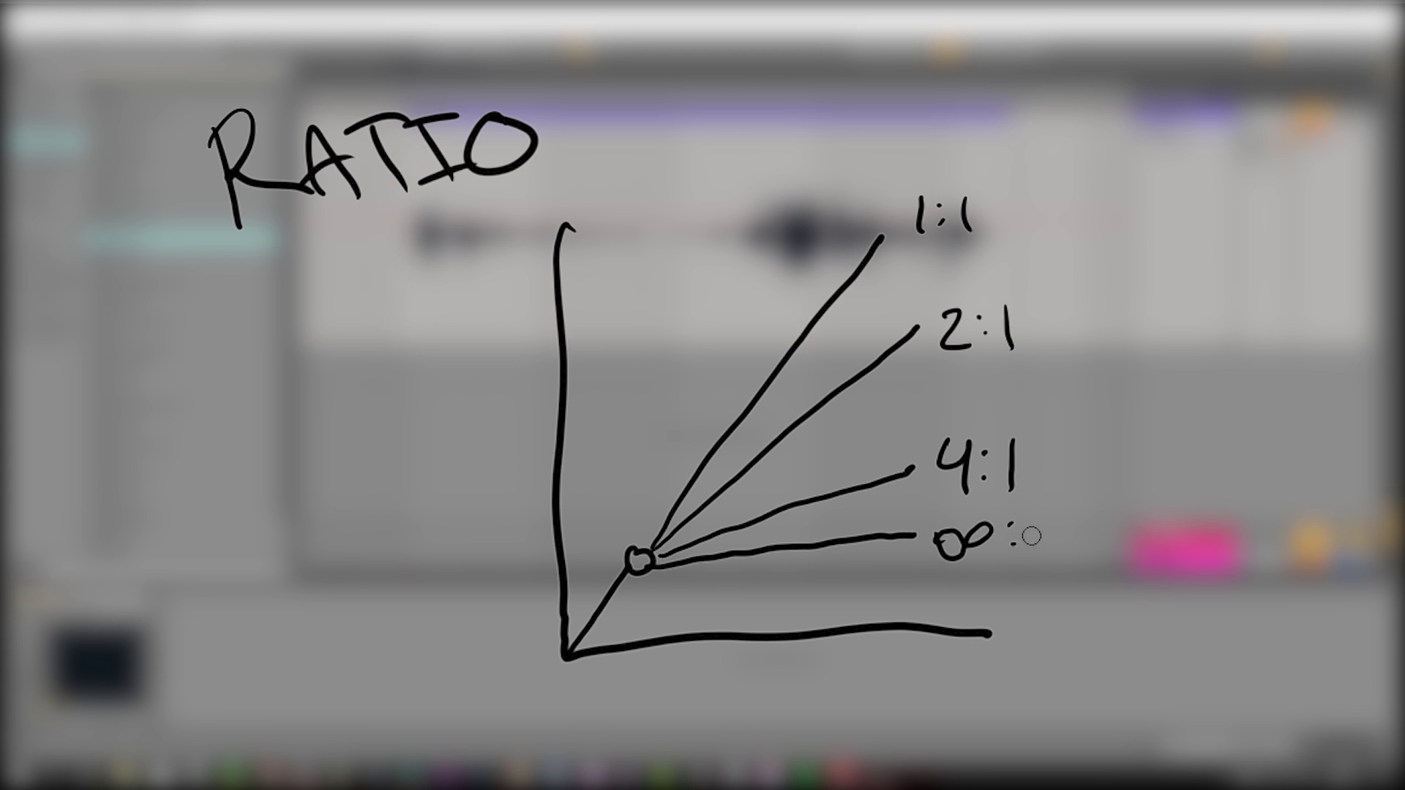
pyautogui.moveTo(590, 165)
pyautogui.mouseDown()
pyautogui.moveTo(715, 188)
pyautogui.moveTo(764, 272)
pyautogui.mouseUp()
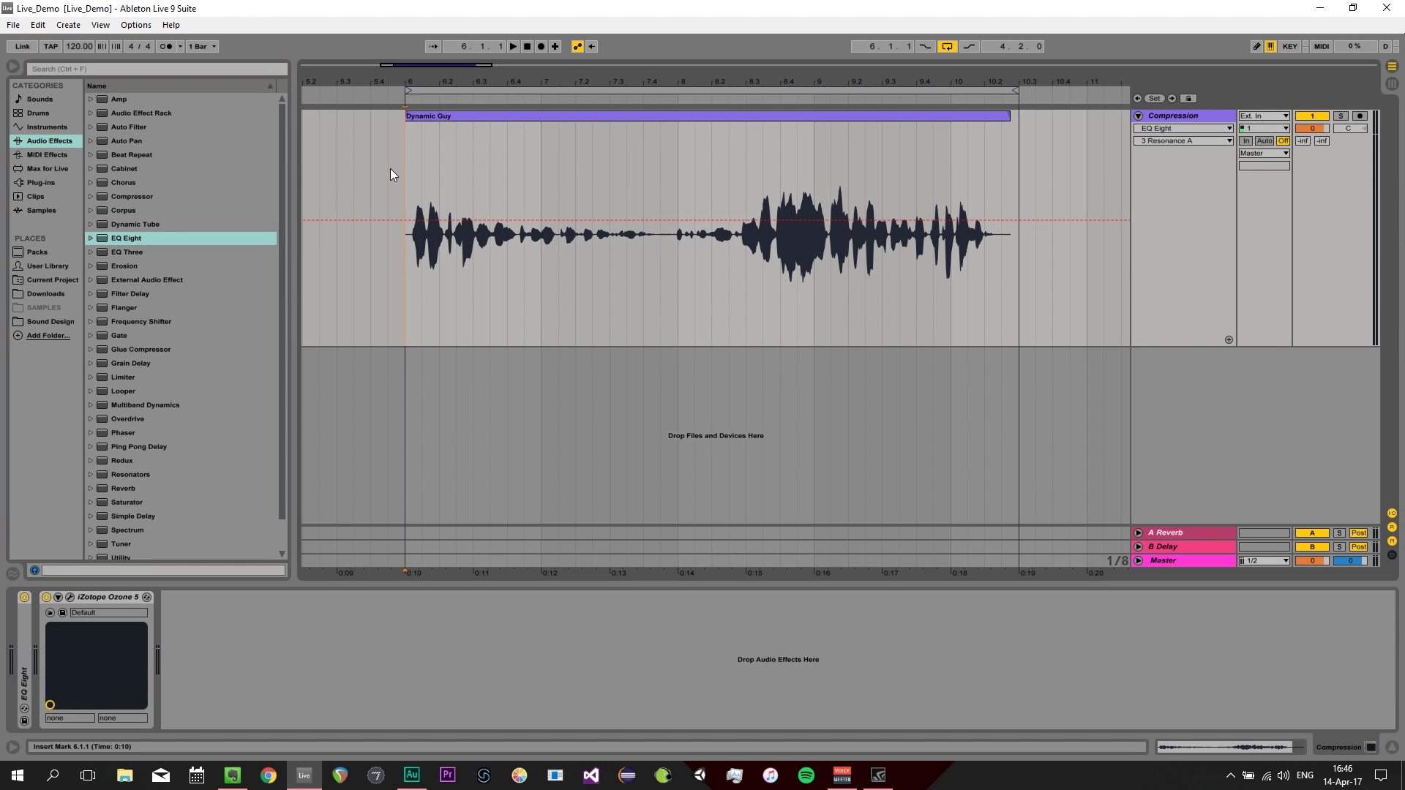
# Step: Open the iZotope Ozone 5 plug-in window, close its Preset Manager and move the window clear of the waveform
pyautogui.click(70, 596)
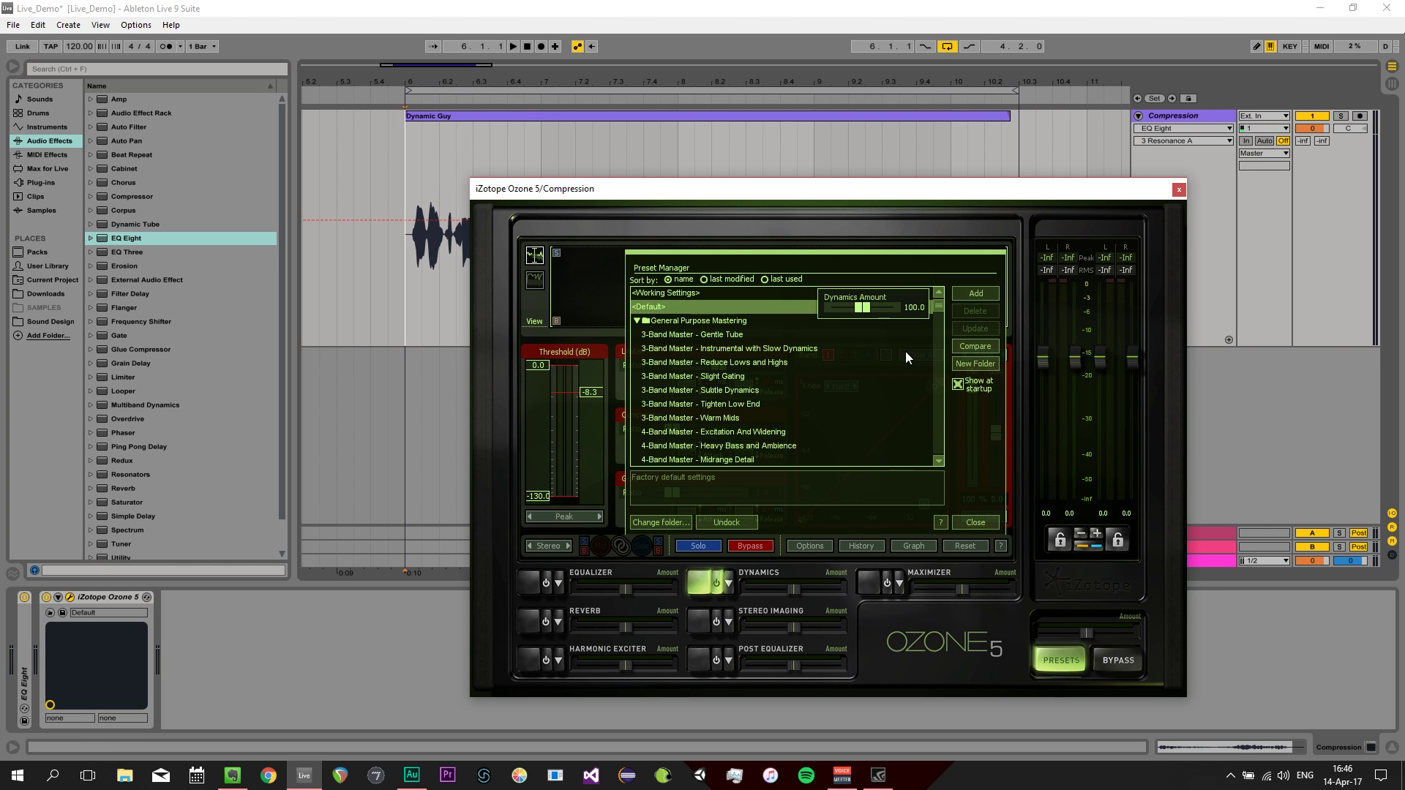
pyautogui.click(976, 522)
pyautogui.moveTo(849, 195); pyautogui.dragTo(956, 363)
# Step: Play the Dynamic Guy clip from its start to hear it uncompressed, and reposition the Ozone window
pyautogui.click(415, 276)
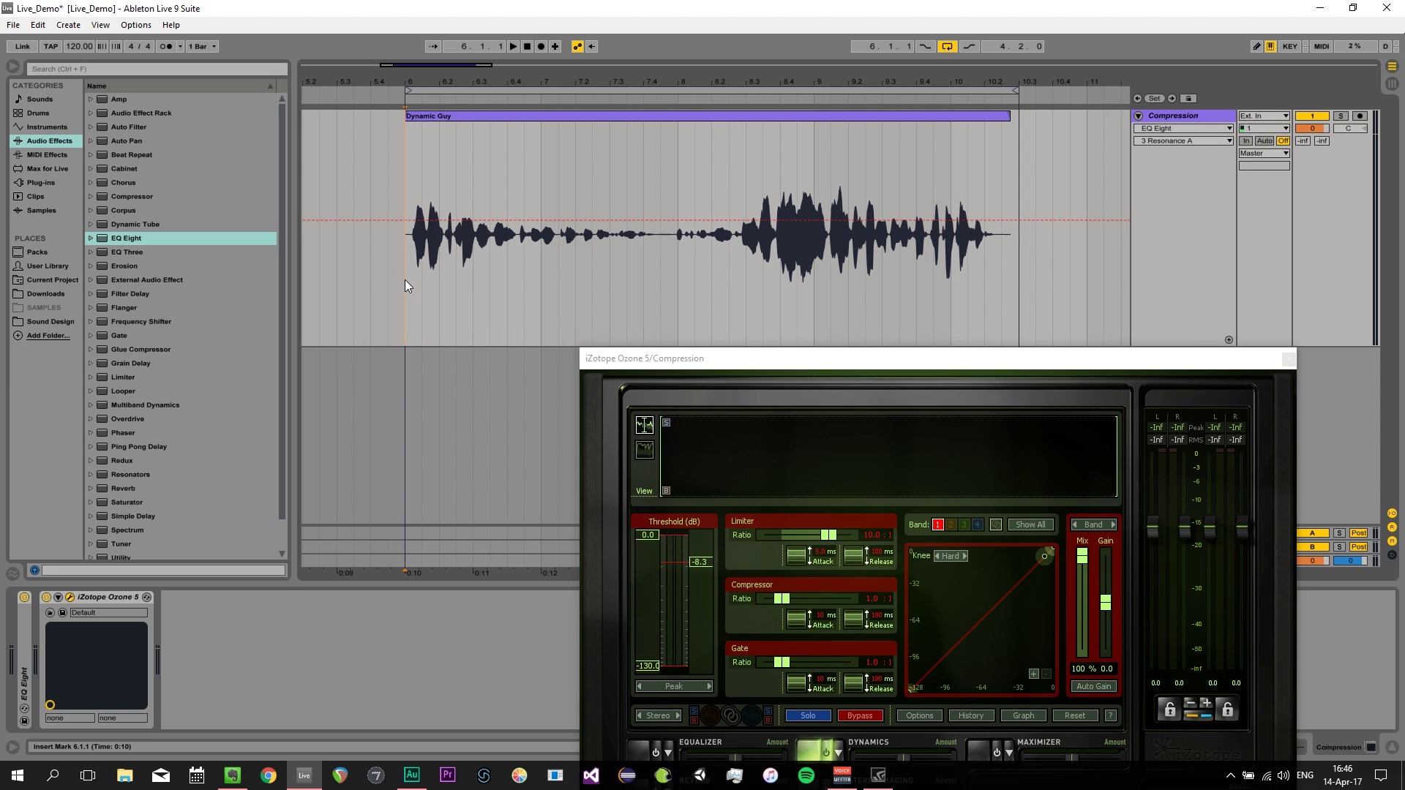
pyautogui.press('space')
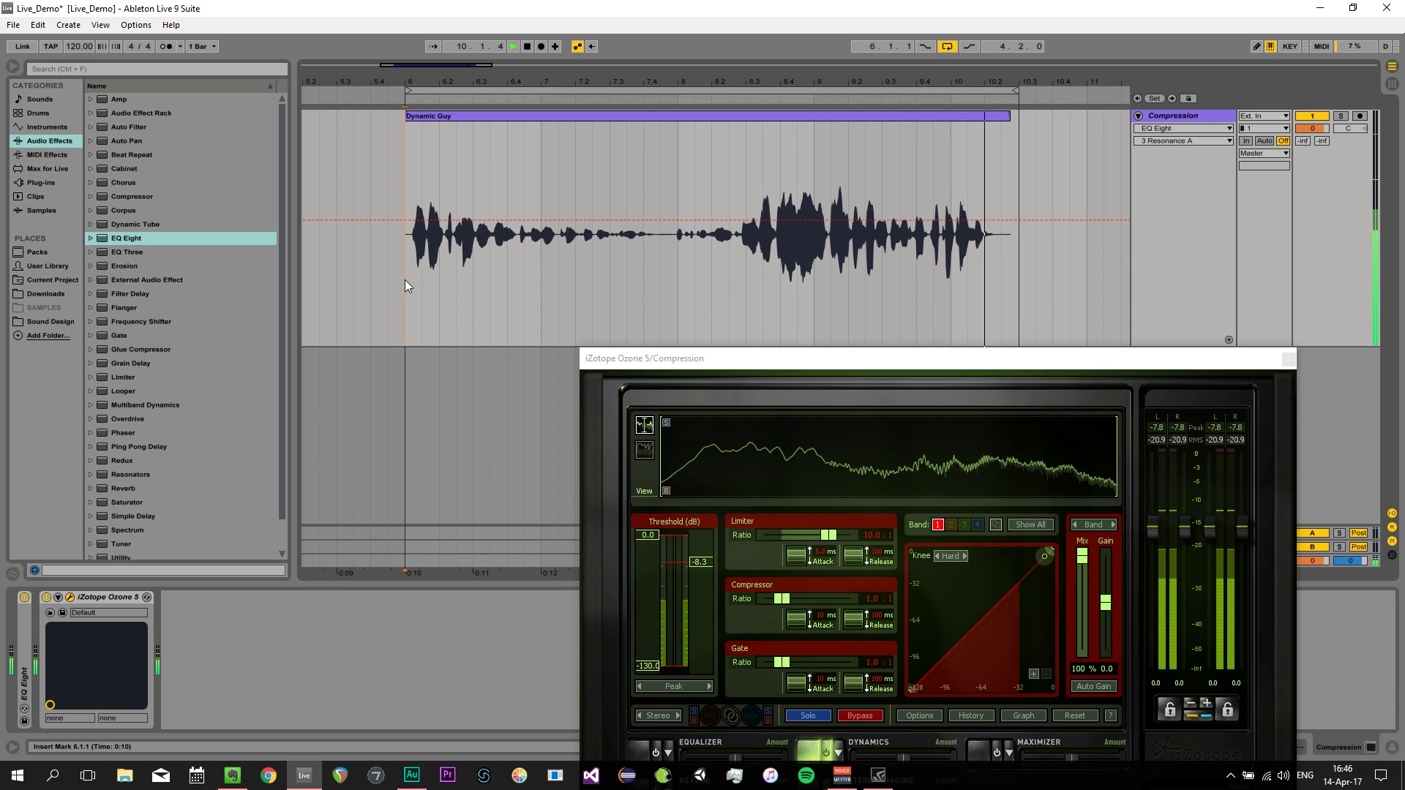
pyautogui.press('space')
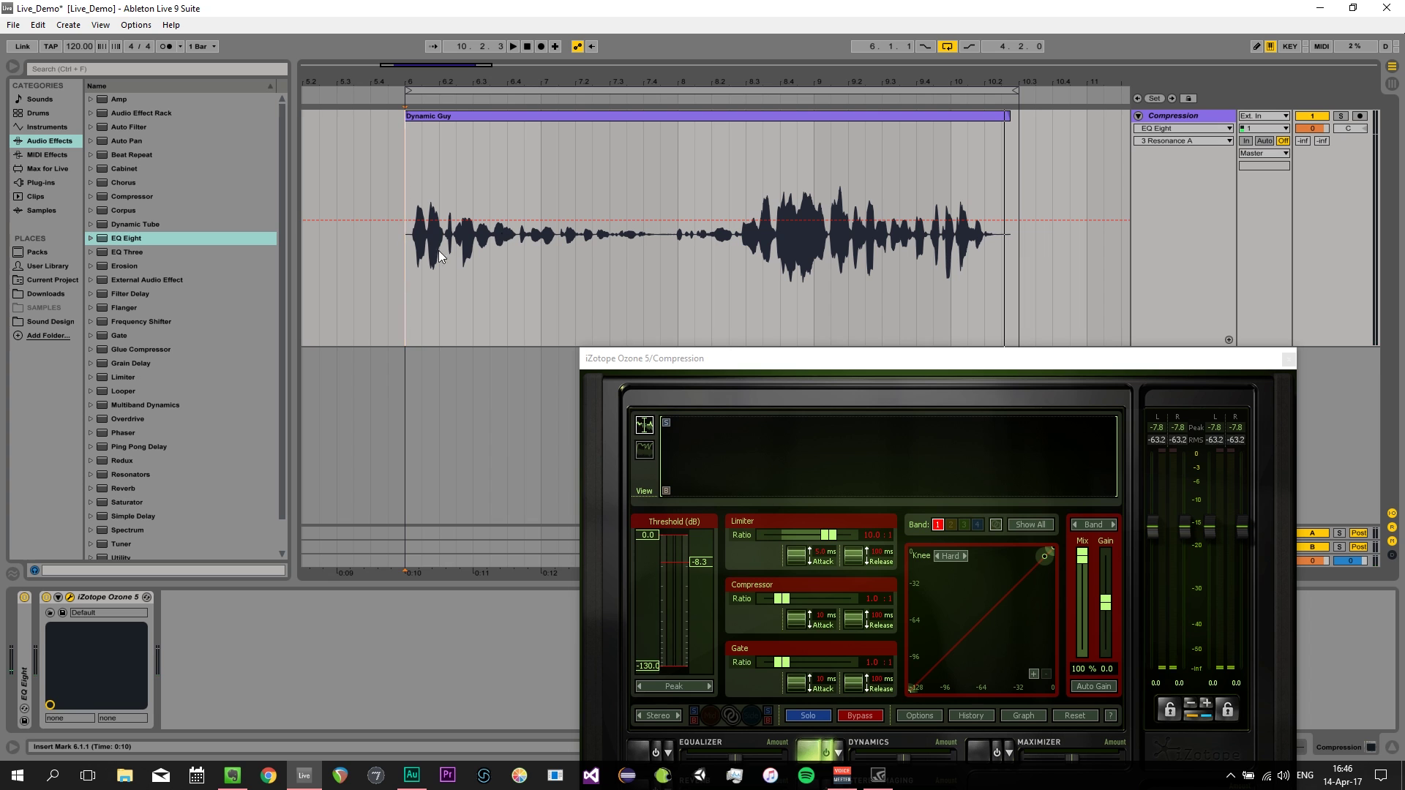
pyautogui.moveTo(728, 359); pyautogui.dragTo(867, 324)
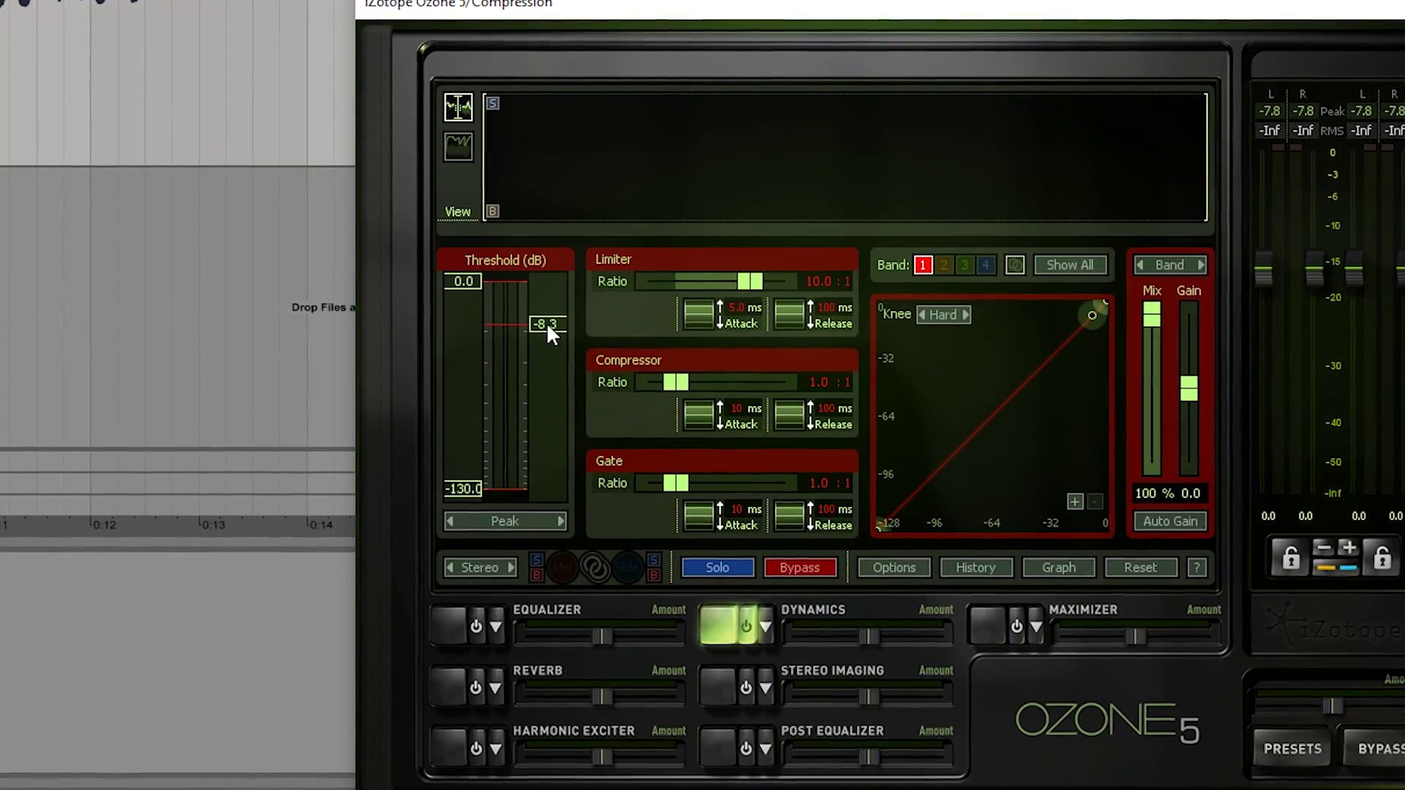
# Step: Set the band 1 threshold to -26.5 dB and the Compressor ratio to 1.8:1
pyautogui.moveTo(555, 323)
pyautogui.mouseDown()
pyautogui.moveTo(552, 309)
pyautogui.moveTo(549, 411)
pyautogui.moveTo(558, 301)
pyautogui.moveTo(555, 338)
pyautogui.mouseUp()
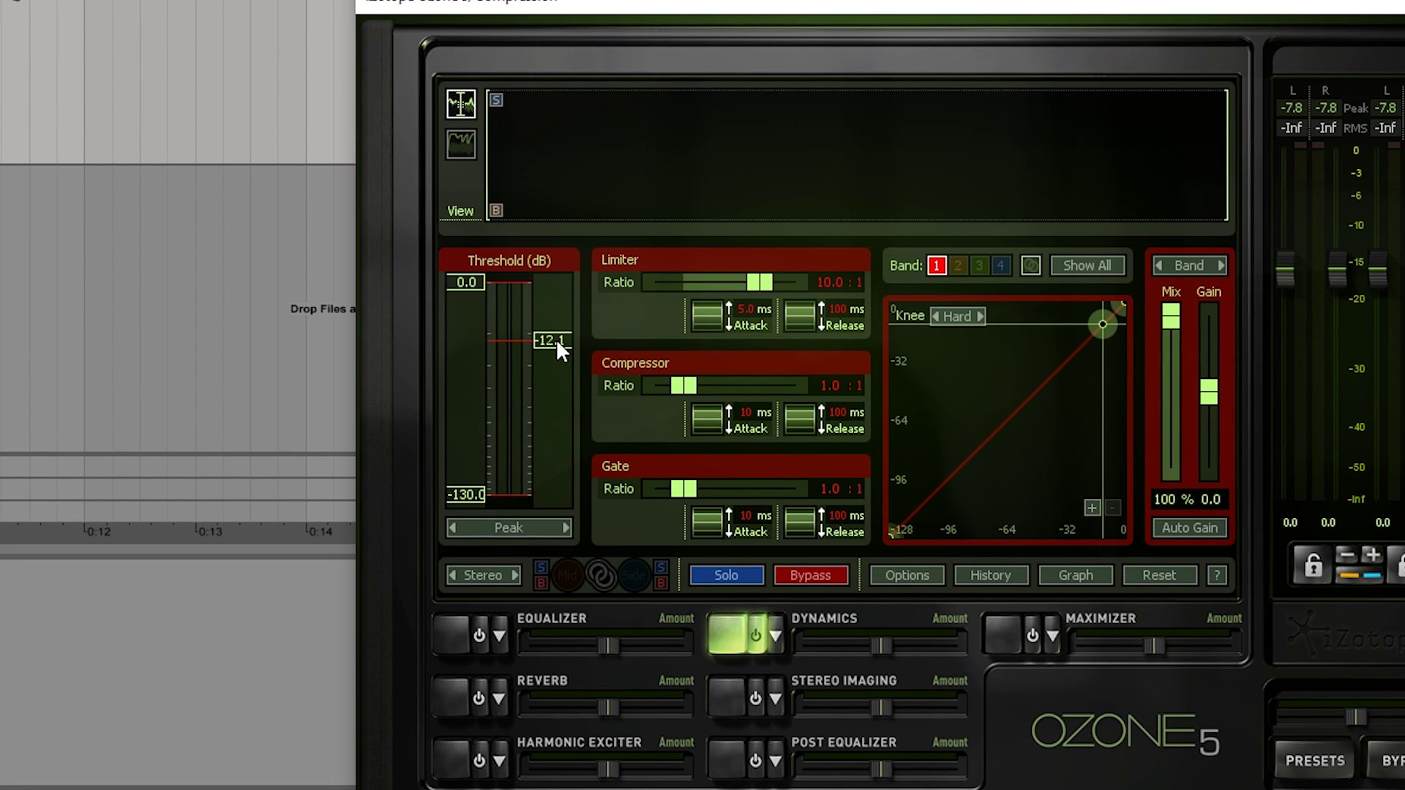
pyautogui.moveTo(556, 340); pyautogui.dragTo(534, 397)
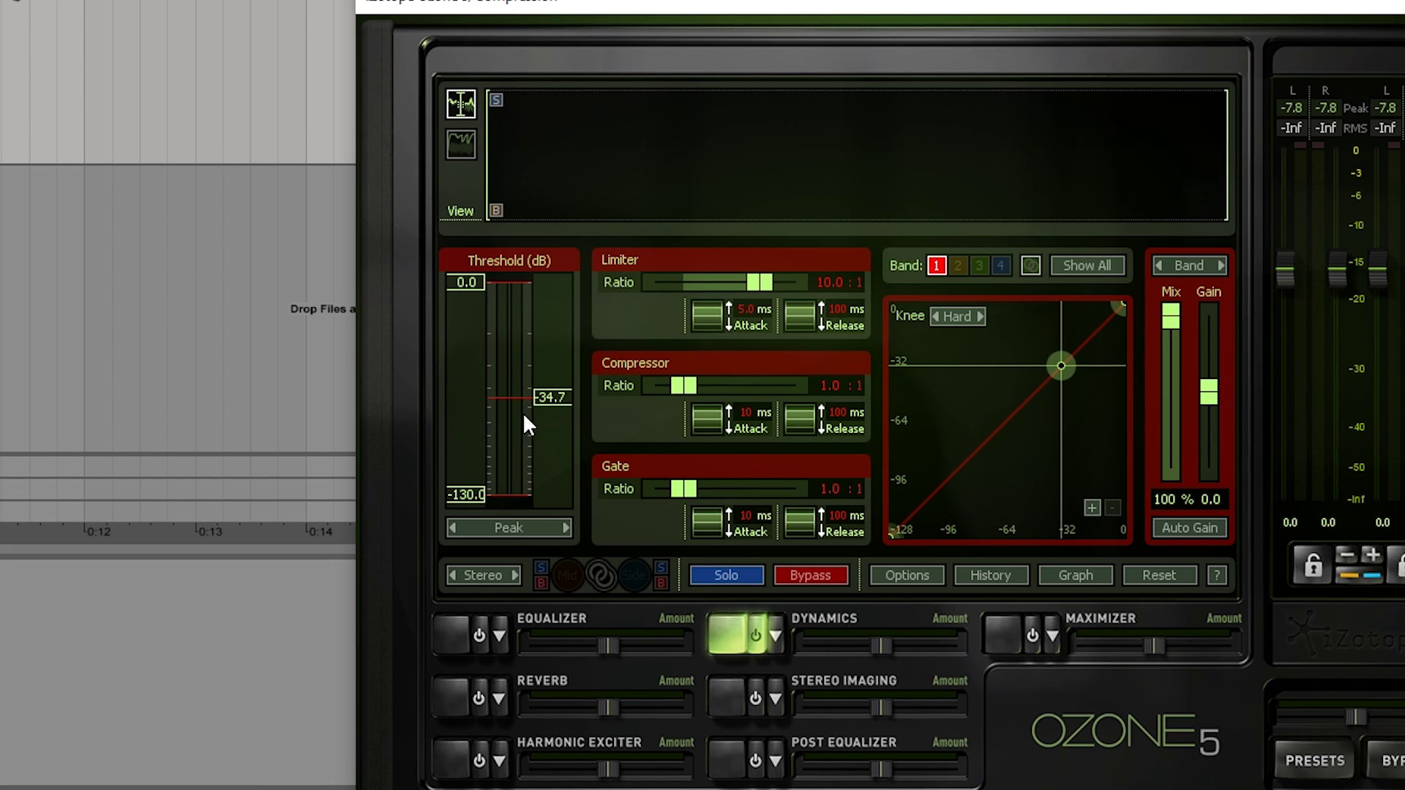
pyautogui.moveTo(543, 397); pyautogui.dragTo(543, 373)
pyautogui.moveTo(687, 387); pyautogui.dragTo(684, 388)
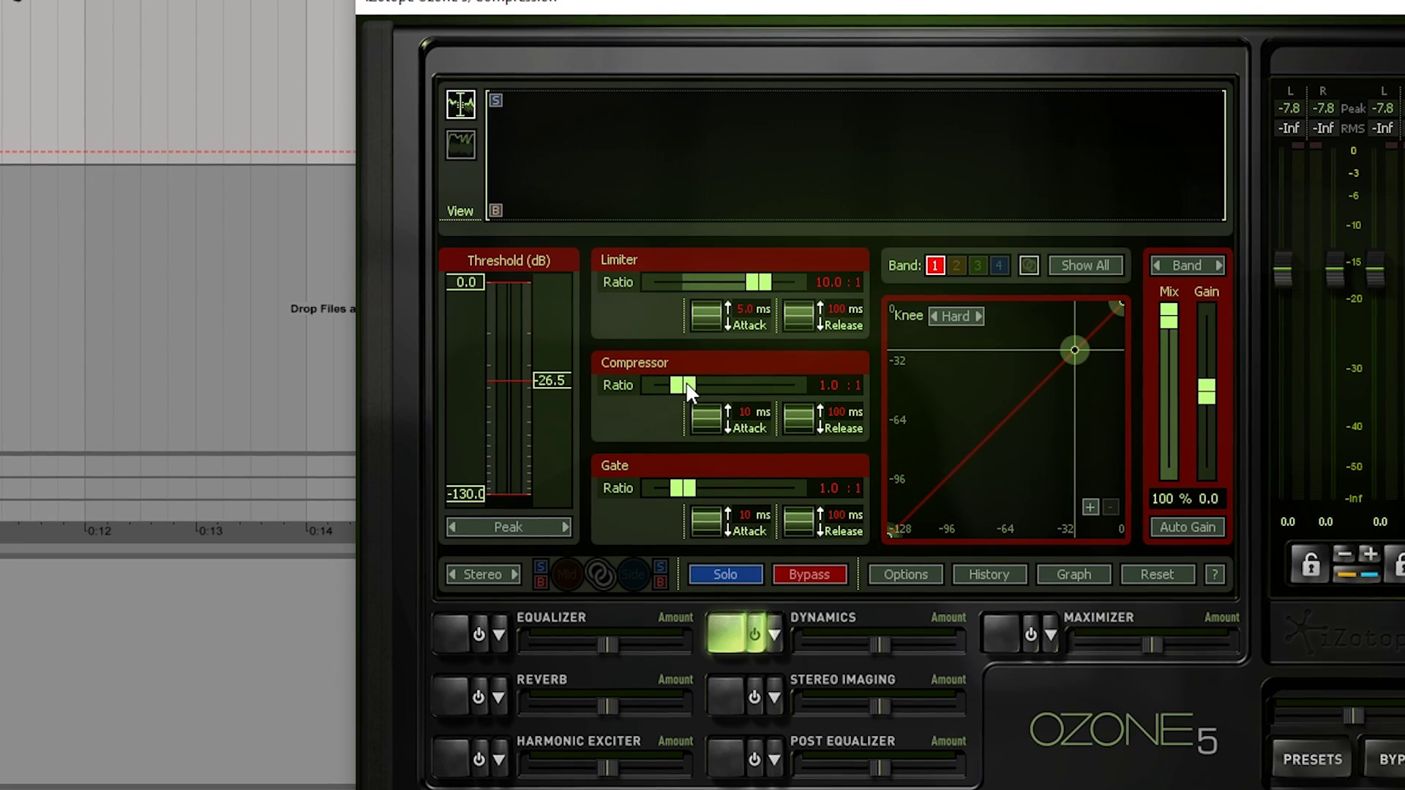
pyautogui.moveTo(688, 388)
pyautogui.mouseDown()
pyautogui.moveTo(712, 388)
pyautogui.moveTo(698, 388)
pyautogui.mouseUp()
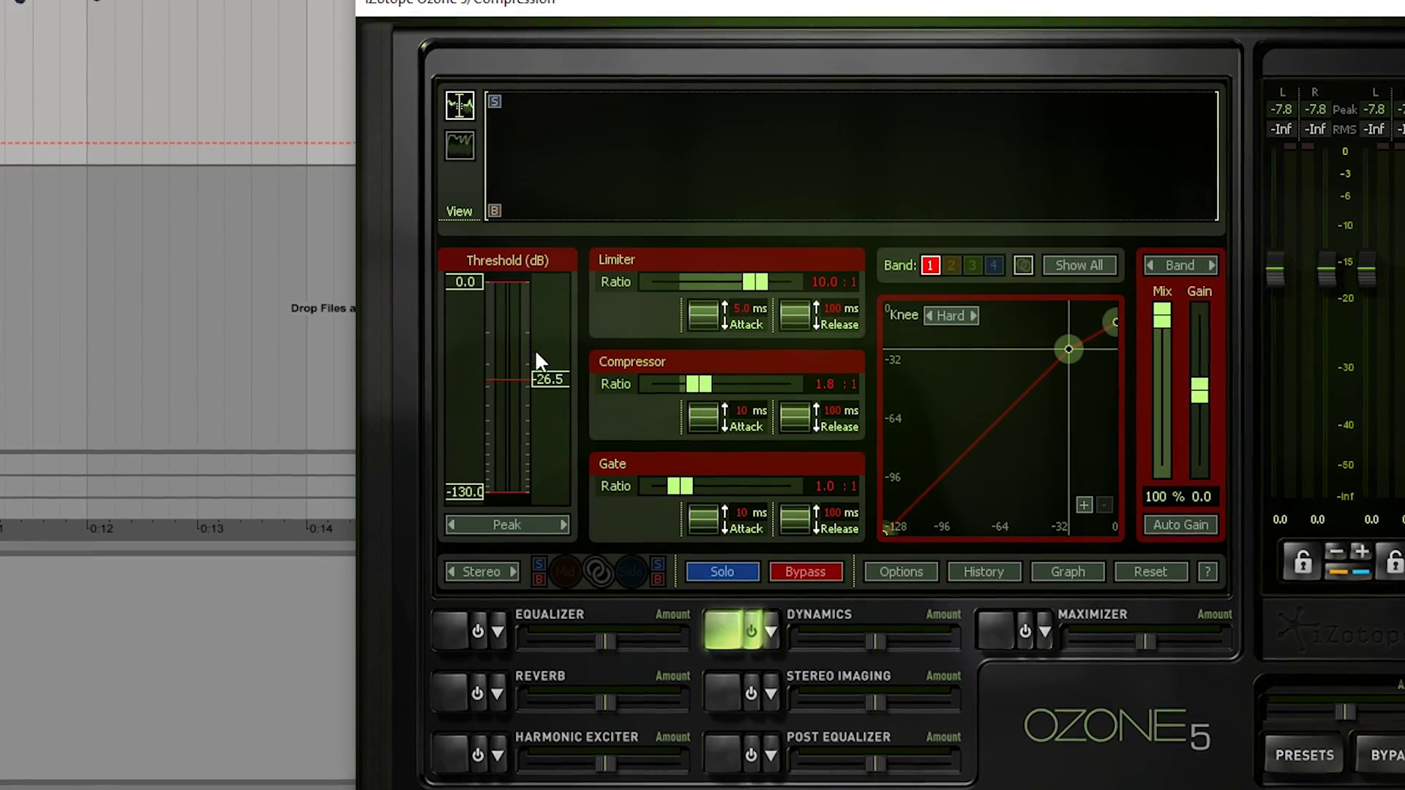
# Step: Set the threshold to -37.3 dB with a 30:1 Compressor ratio, and enable Auto Gain
pyautogui.moveTo(532, 386); pyautogui.dragTo(546, 399)
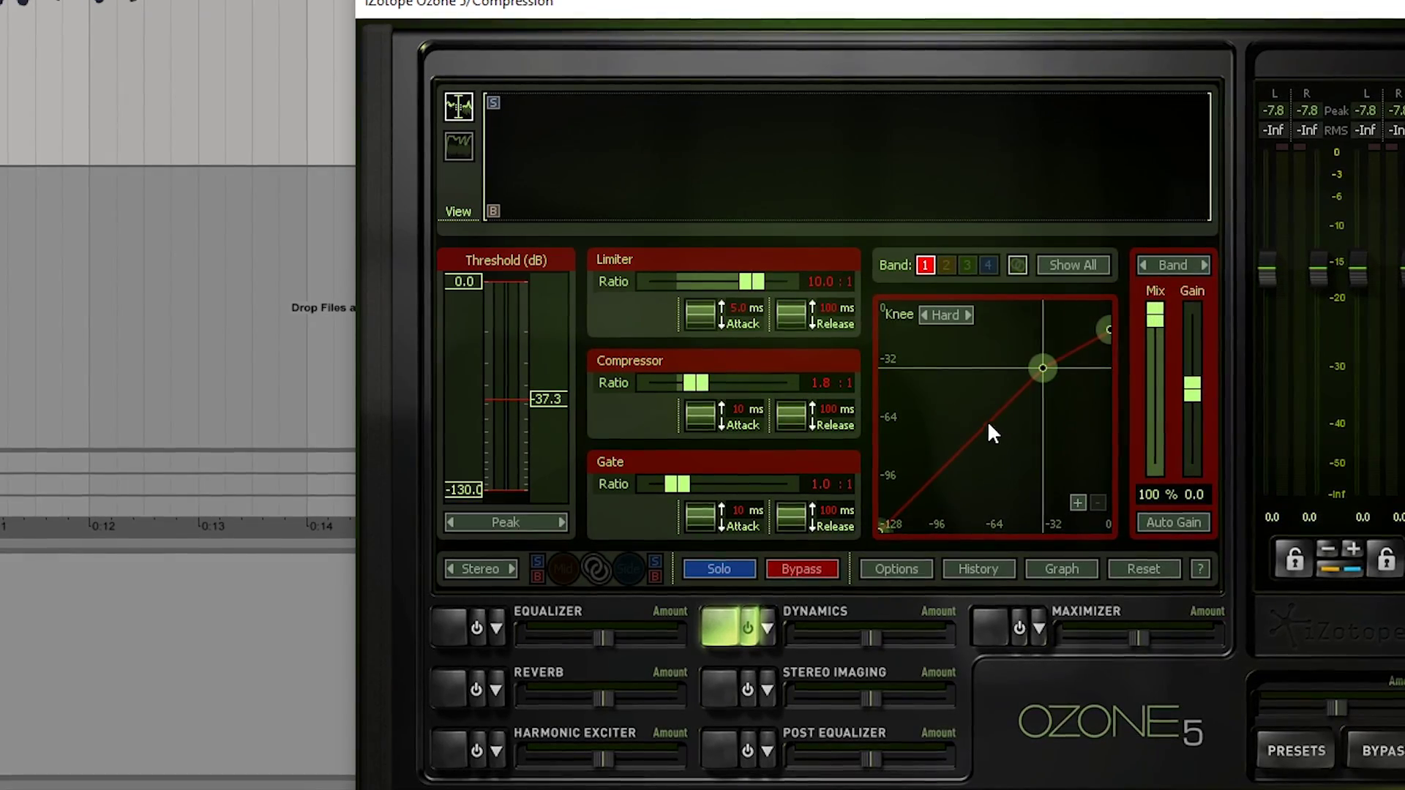
pyautogui.moveTo(694, 384); pyautogui.dragTo(801, 376)
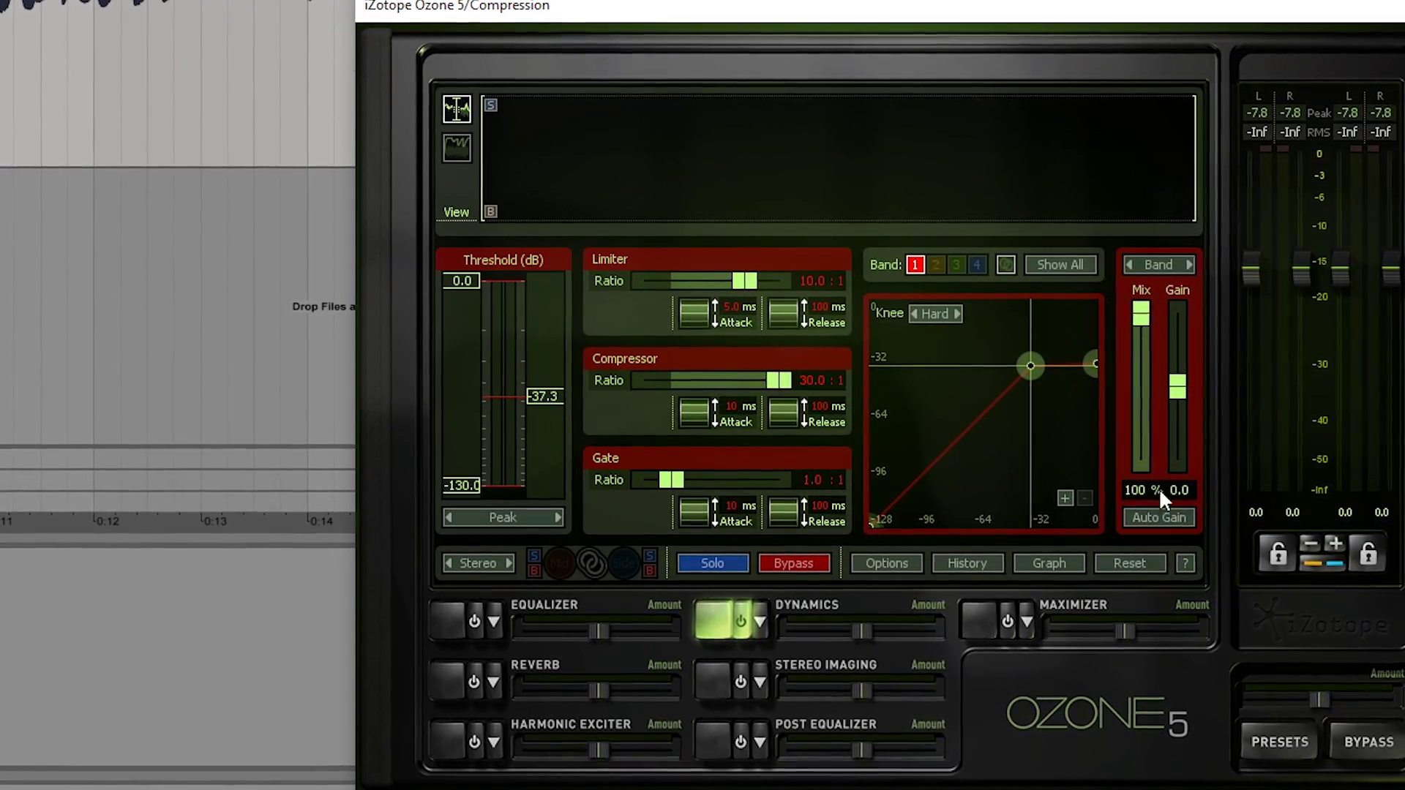
pyautogui.click(1182, 512)
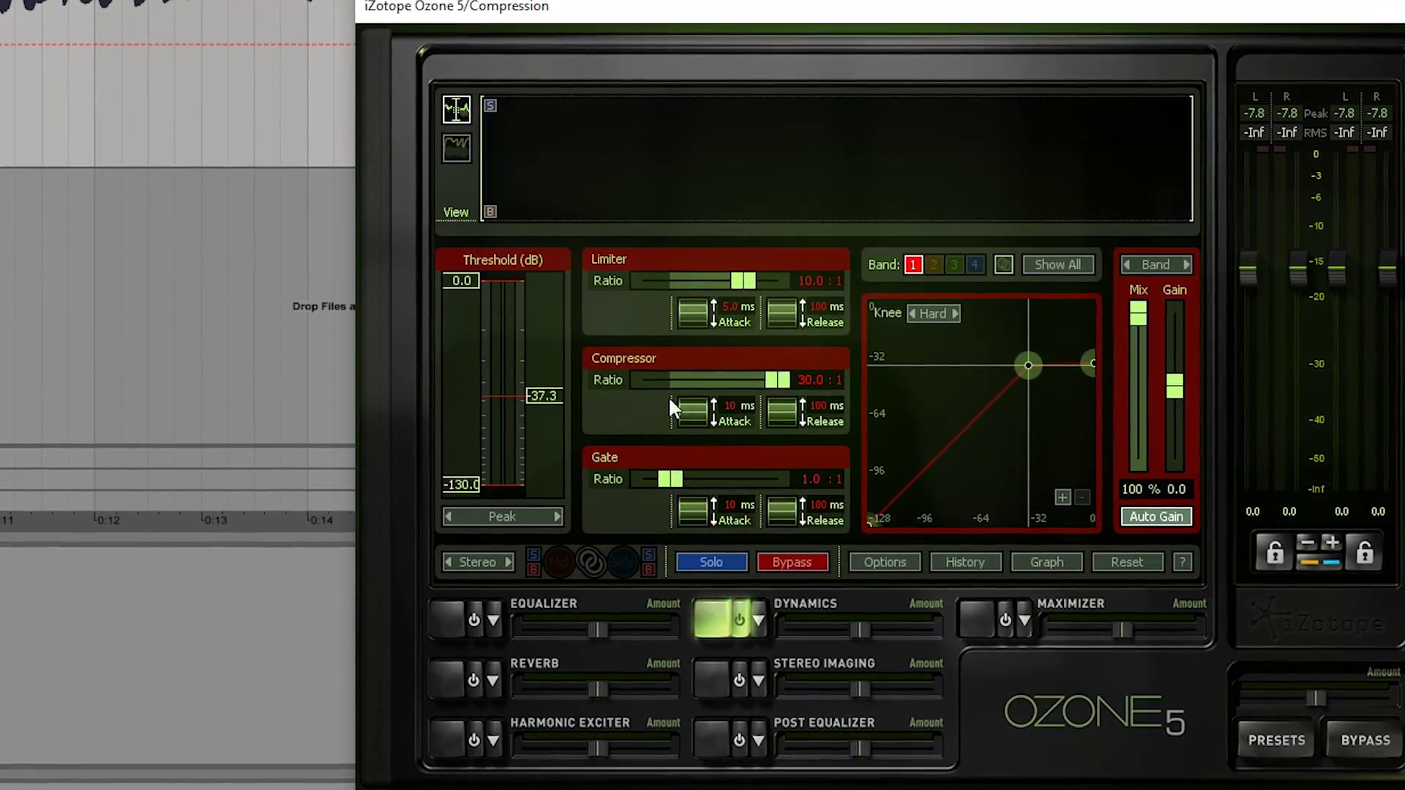
# Step: Reduce the Compressor ratio to 1.9:1 and raise the threshold to -6.7 dB
pyautogui.keyDown('ctrl'); pyautogui.click(747, 373); pyautogui.keyUp('ctrl')
pyautogui.moveTo(668, 379); pyautogui.dragTo(686, 378)
pyautogui.moveTo(546, 391); pyautogui.dragTo(523, 312)
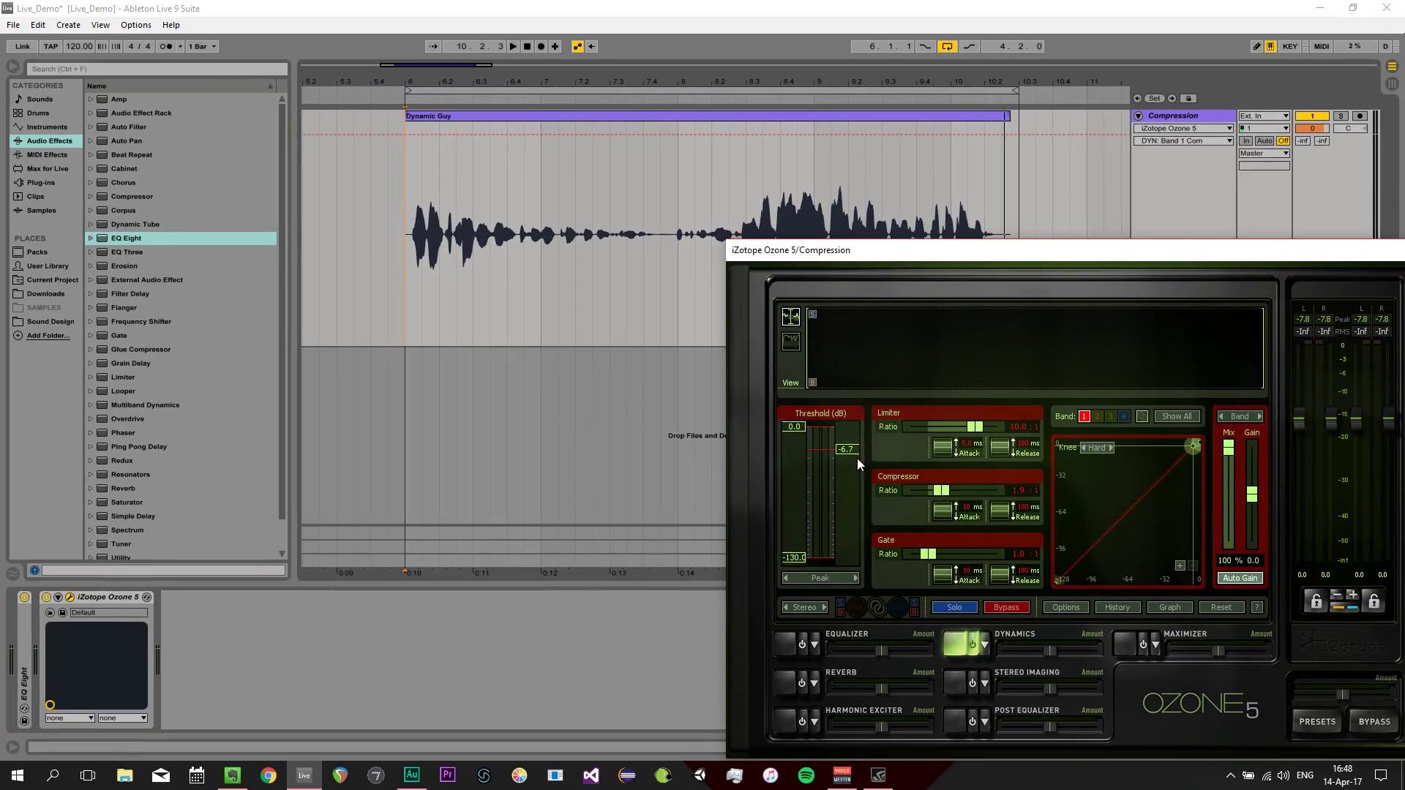
# Step: Play the clip while lowering the threshold to about -68 dB, and stop playback
pyautogui.press('space')
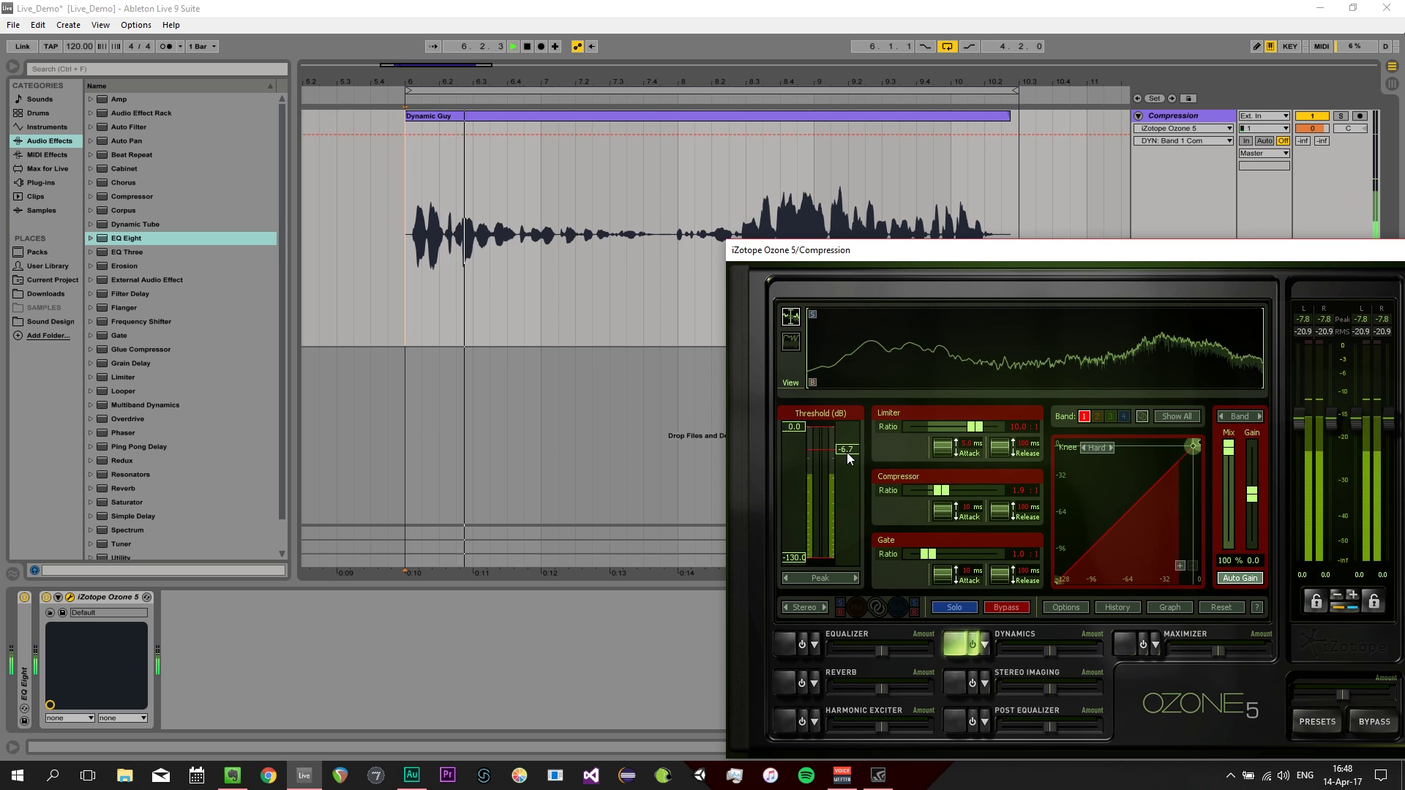
pyautogui.moveTo(756, 413); pyautogui.dragTo(758, 433)
pyautogui.moveTo(845, 463); pyautogui.dragTo(841, 526)
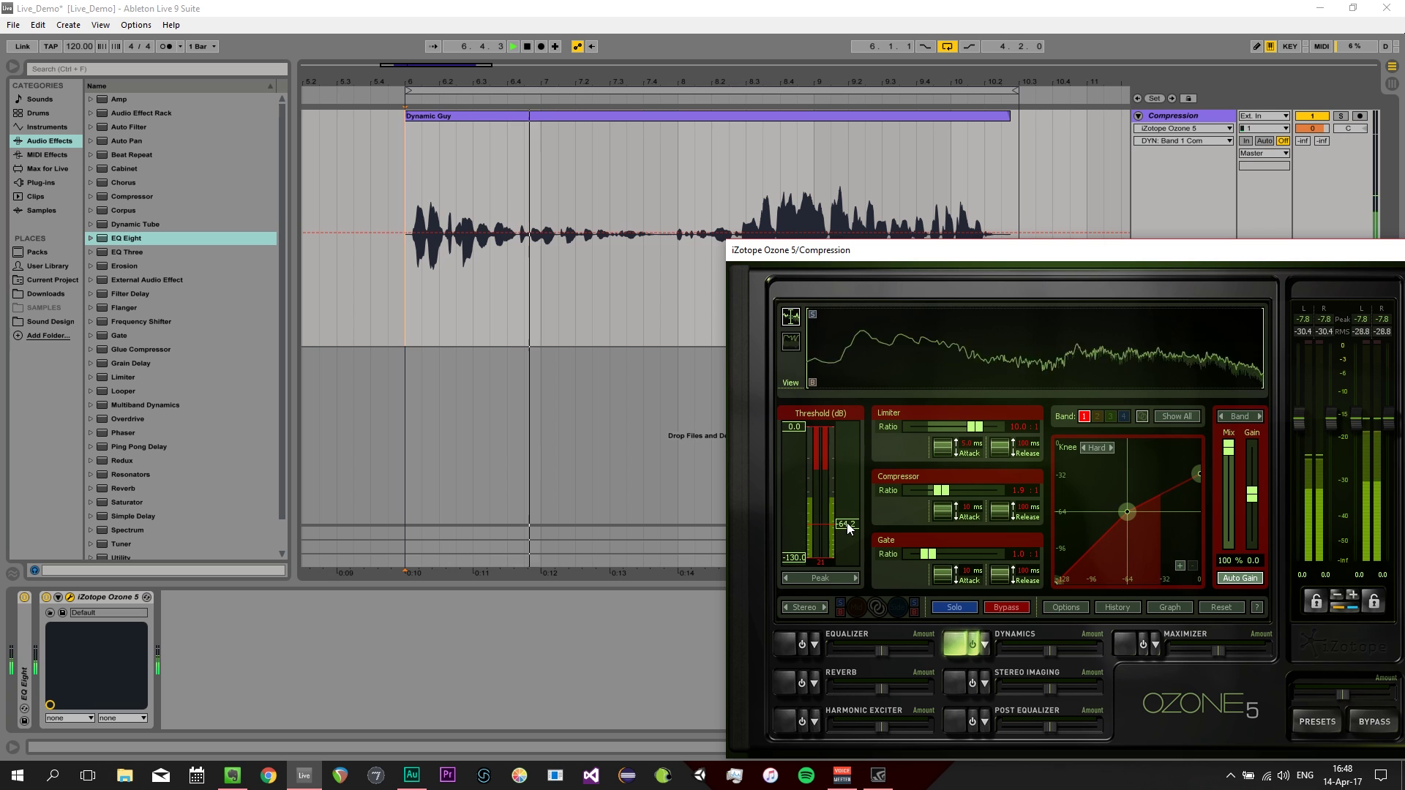
pyautogui.moveTo(849, 524); pyautogui.dragTo(849, 527)
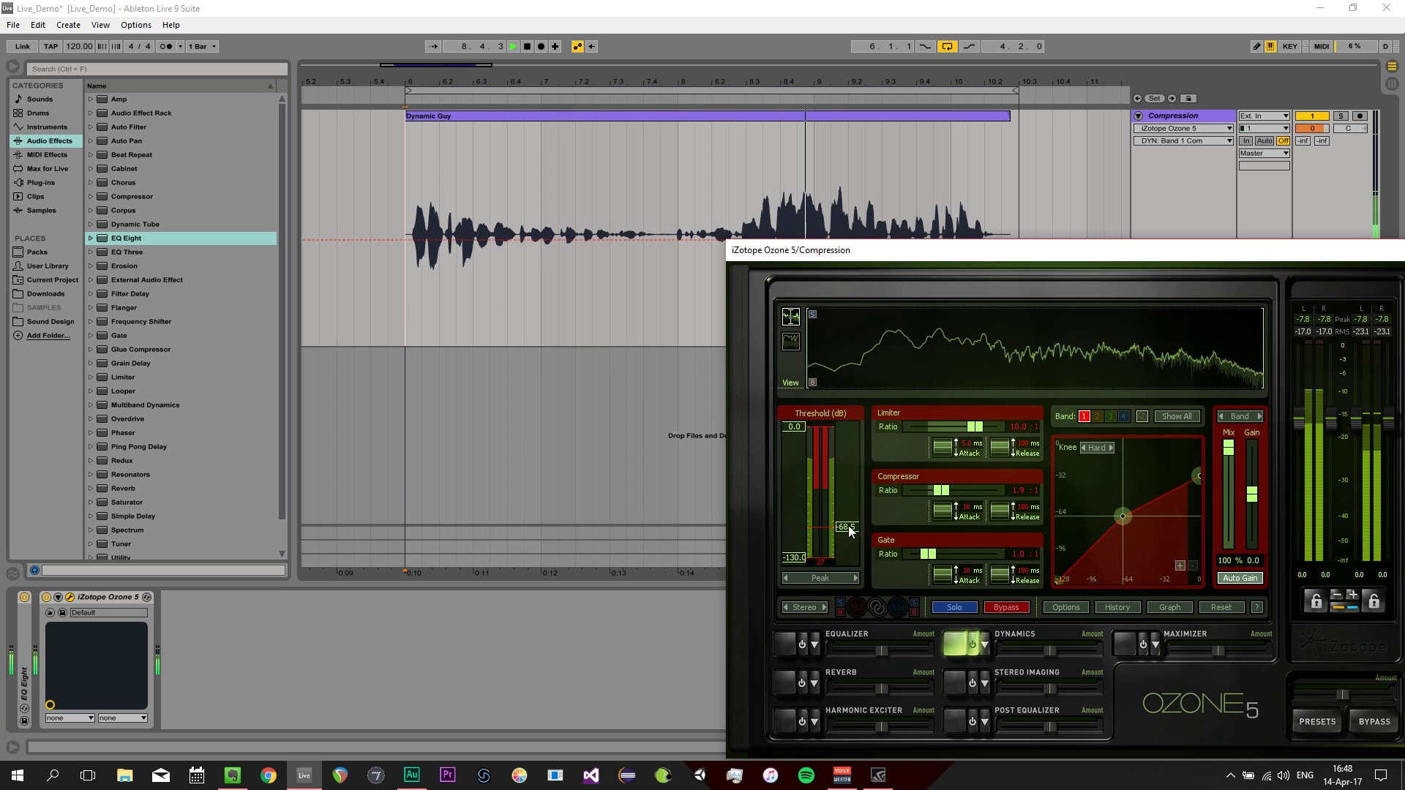
pyautogui.press('space')
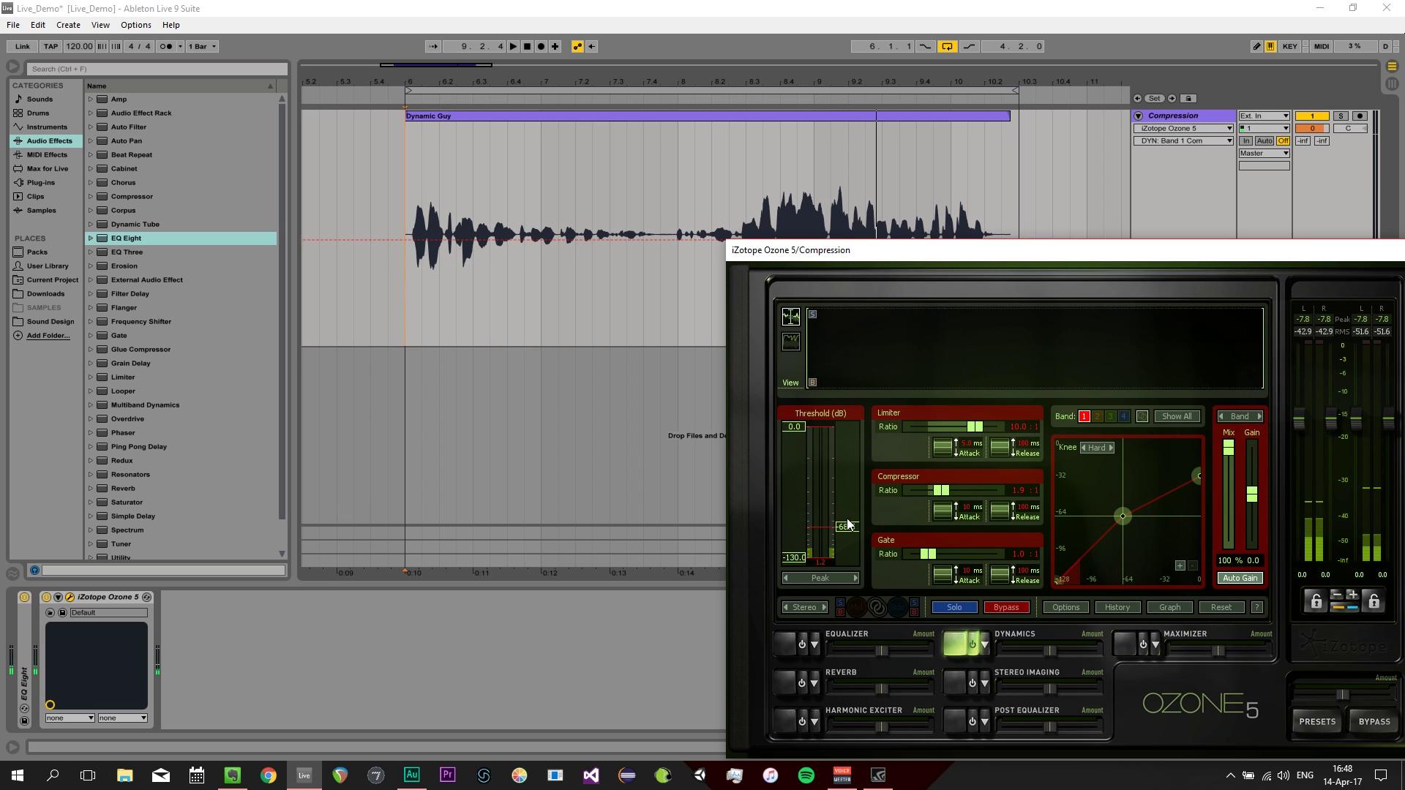
# Step: Raise the threshold to -44.5 dB and restart playback with the Compressor ratio at 30:1
pyautogui.moveTo(851, 532); pyautogui.dragTo(851, 518)
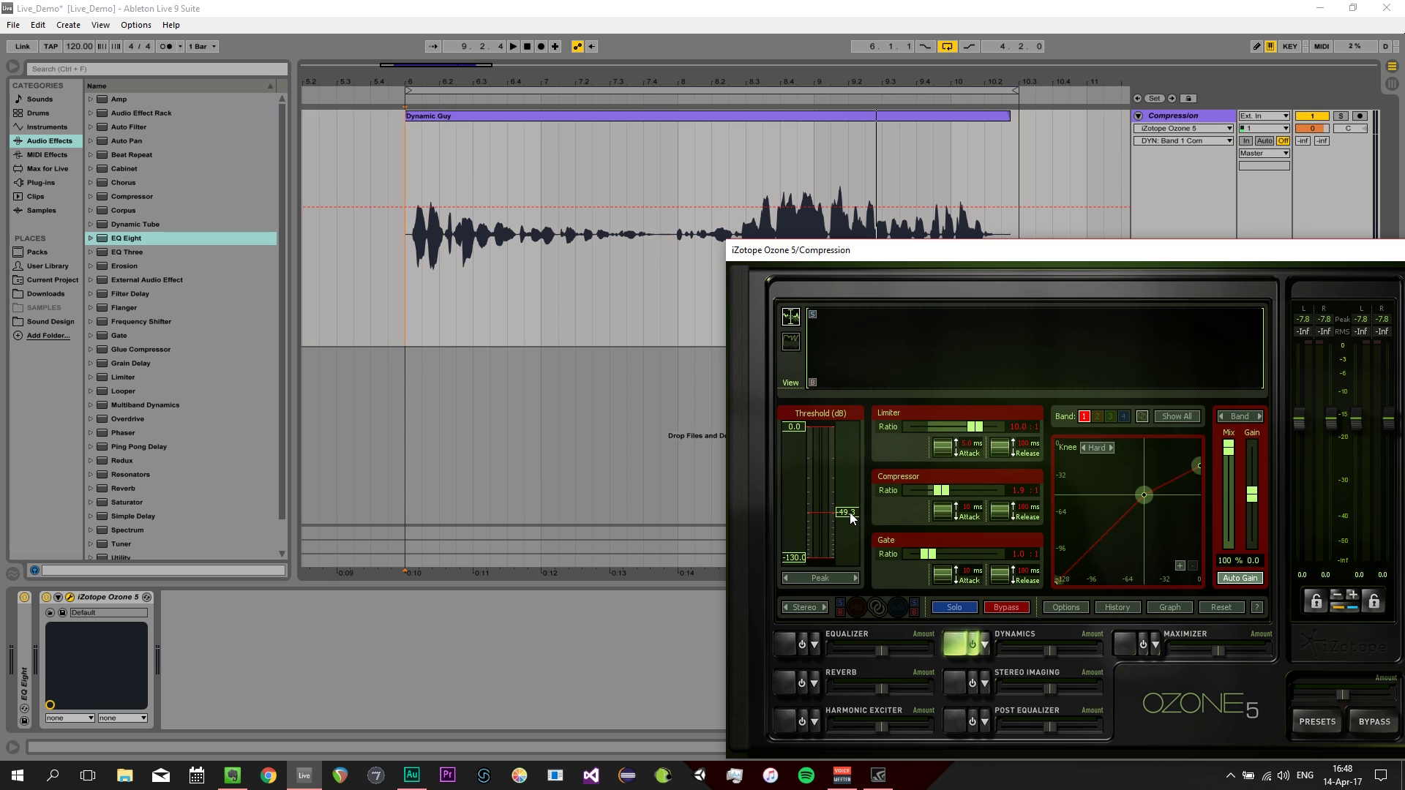
pyautogui.moveTo(851, 517); pyautogui.dragTo(845, 513)
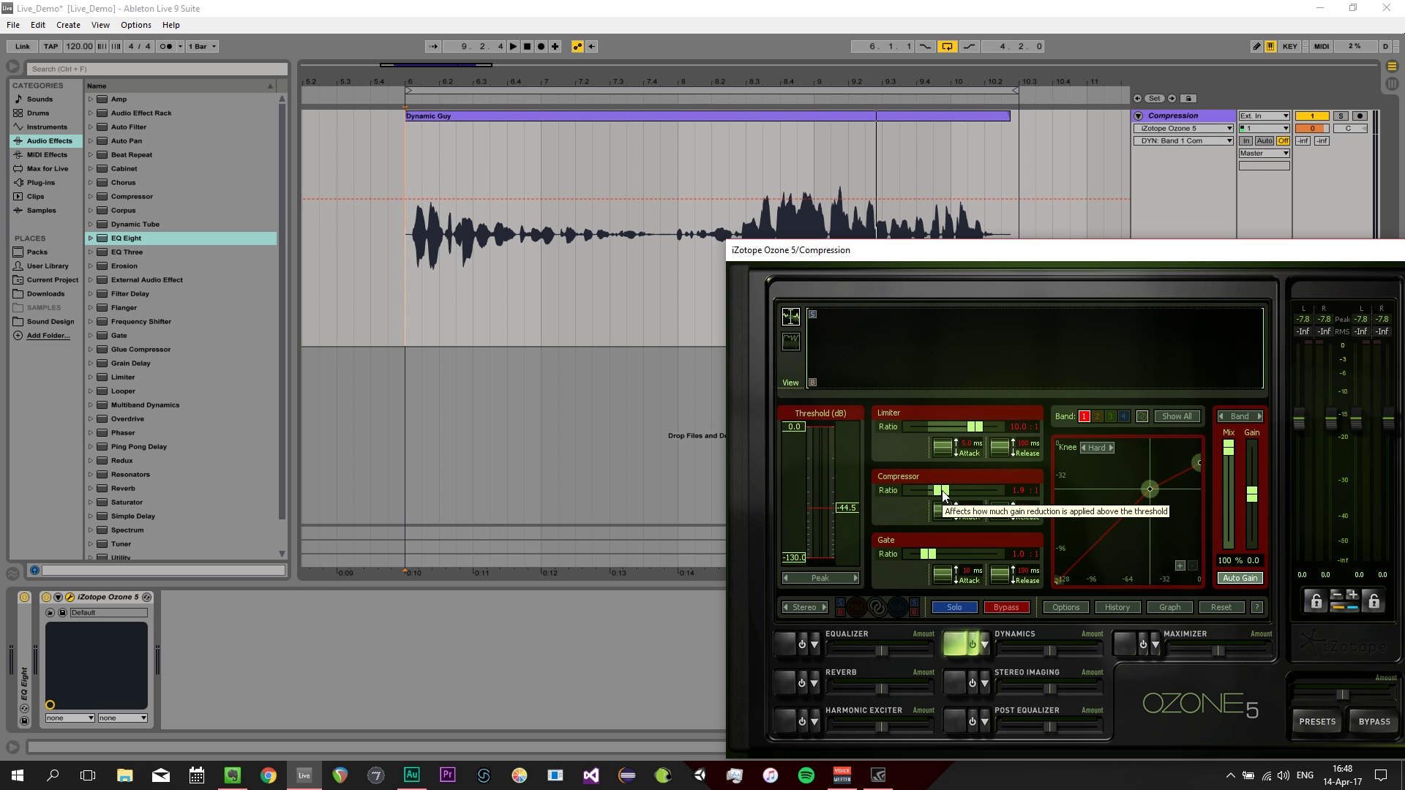
pyautogui.press('space')
pyautogui.moveTo(943, 496); pyautogui.dragTo(996, 494)
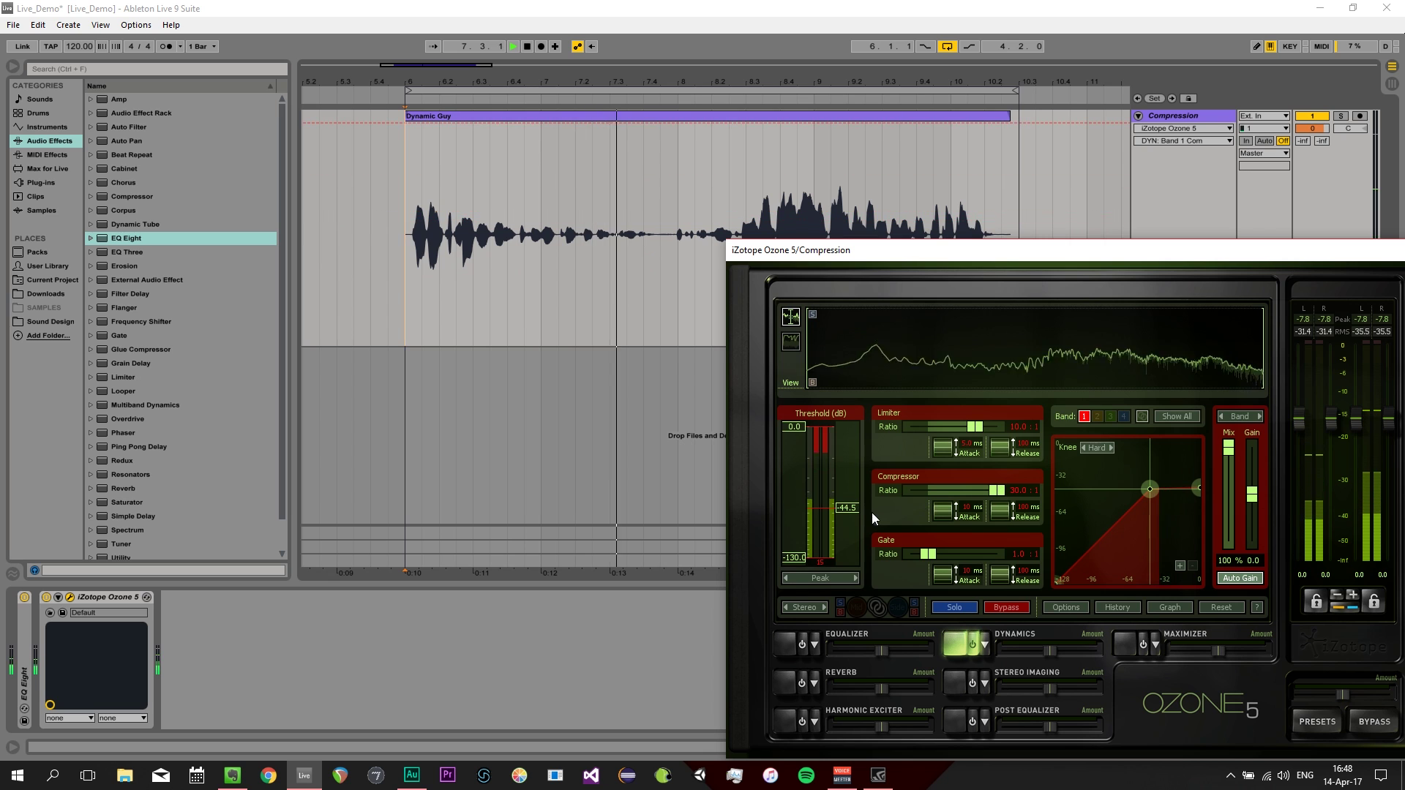
# Step: Set the threshold to -49.3 dB during playback and replay the clip to hear the heavy compression
pyautogui.moveTo(845, 511); pyautogui.dragTo(845, 518)
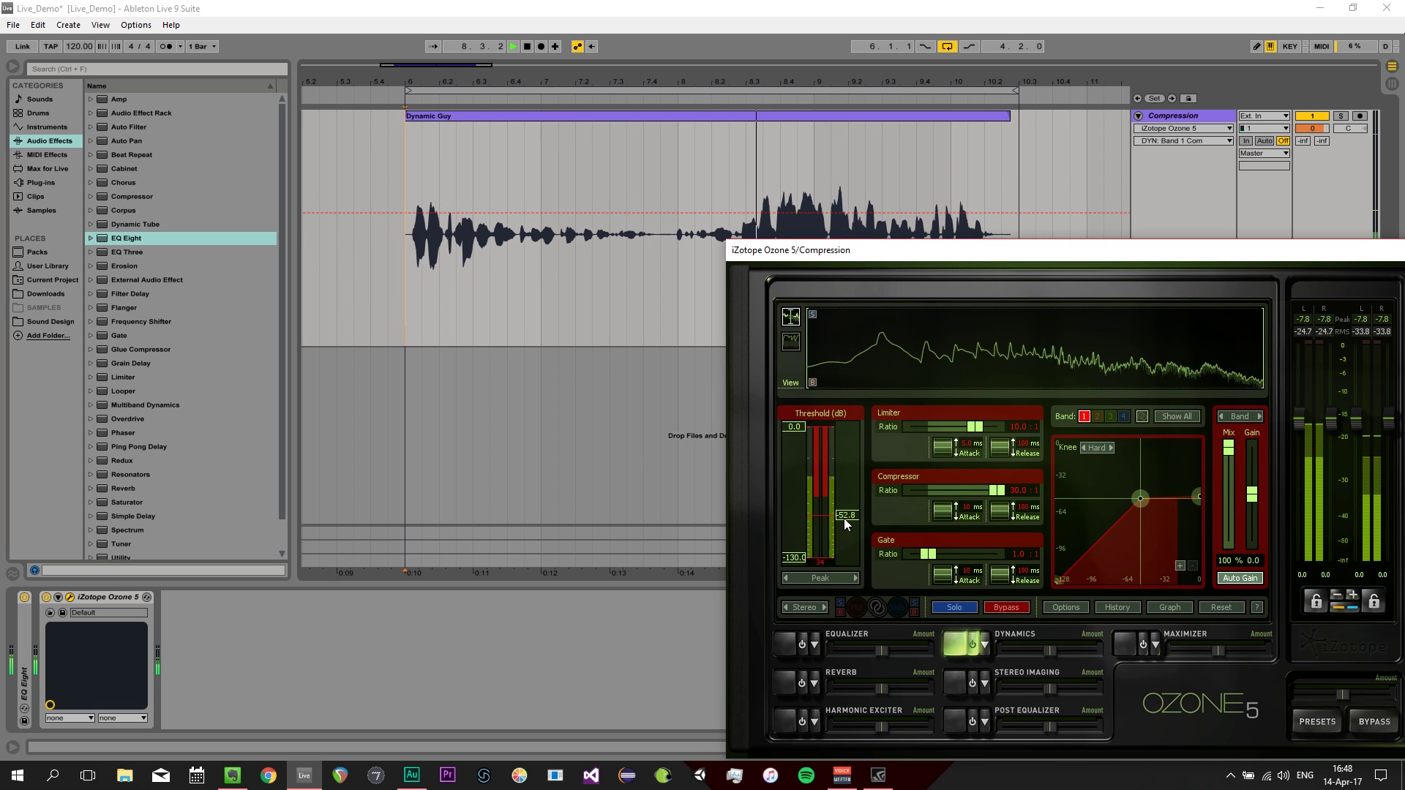
pyautogui.moveTo(845, 518); pyautogui.dragTo(846, 515)
pyautogui.press('space')
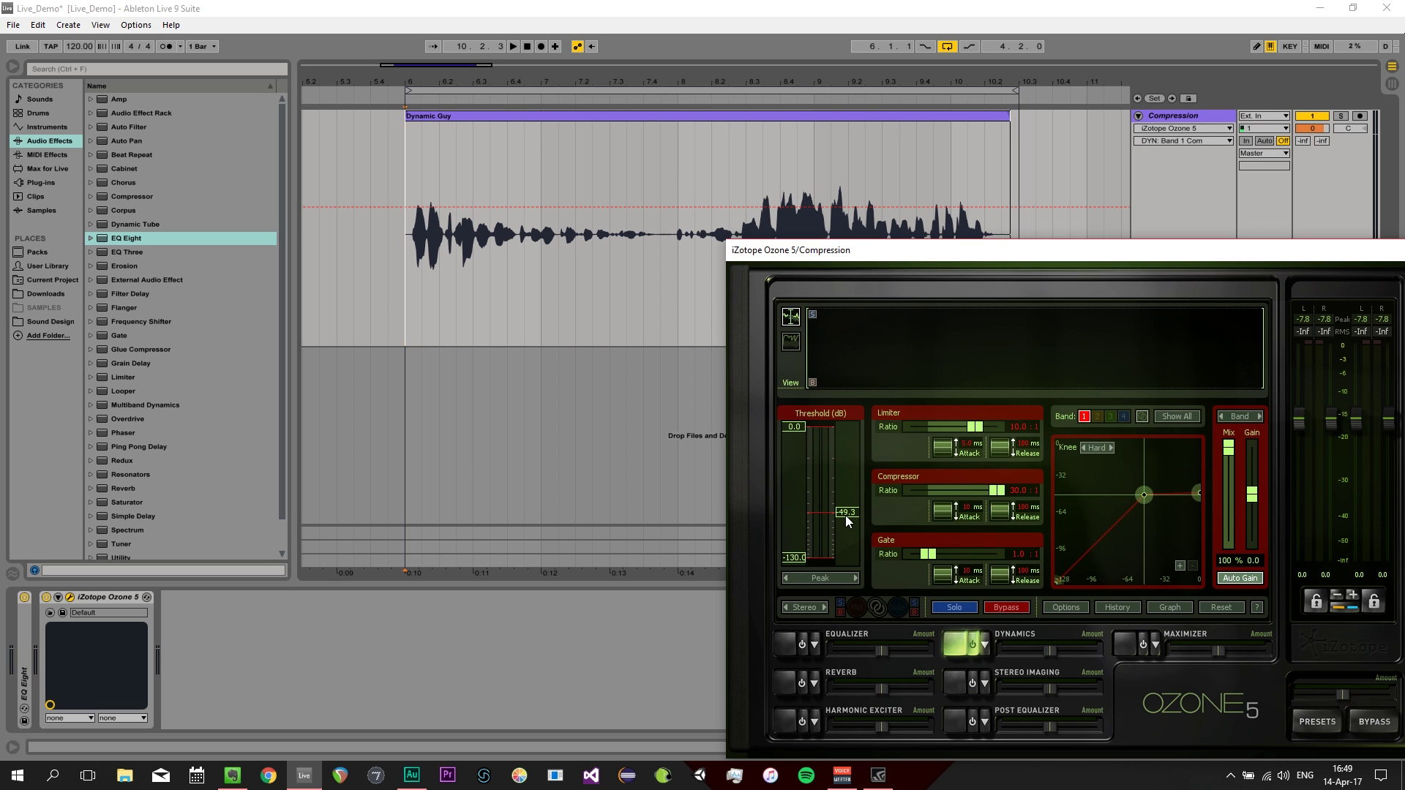
pyautogui.press('space')
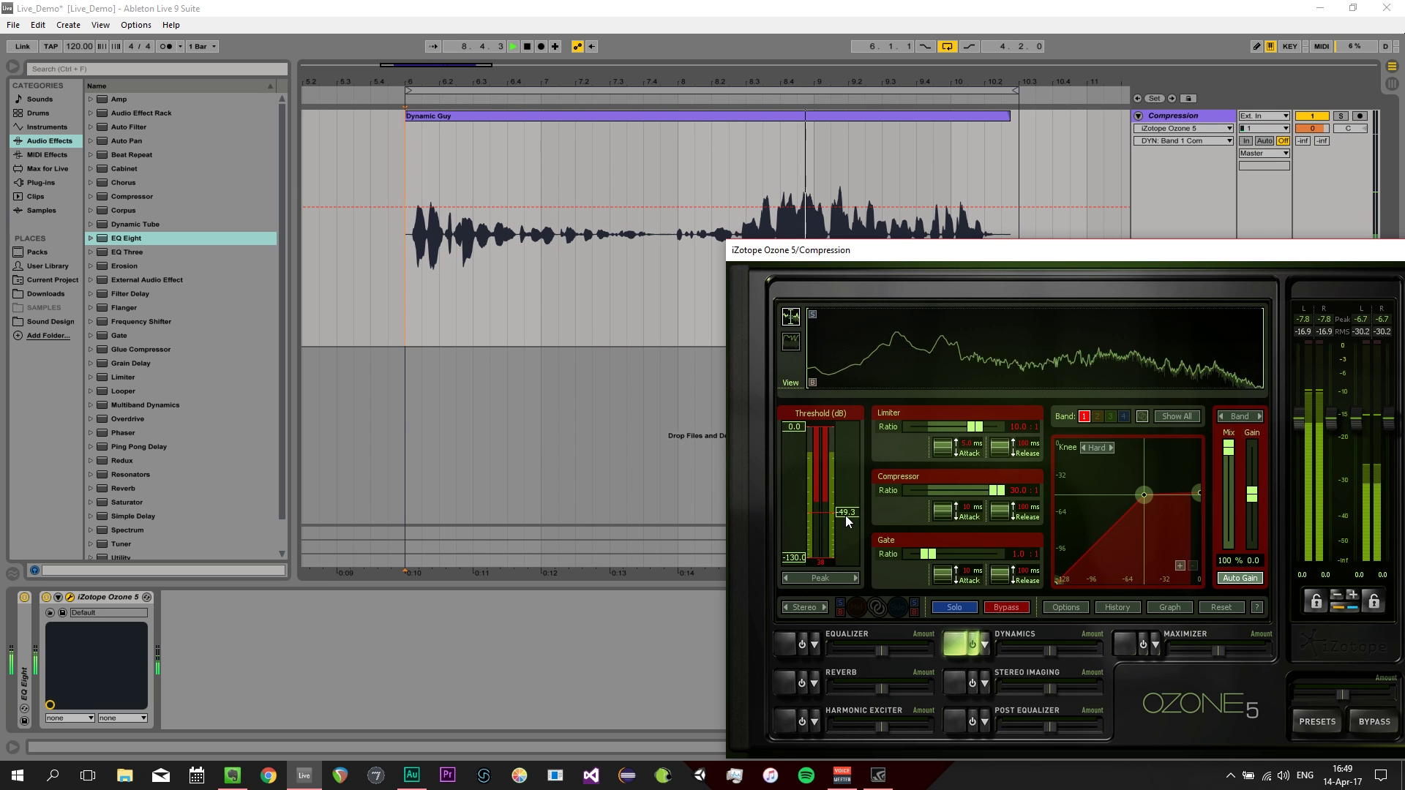
pyautogui.press('space')
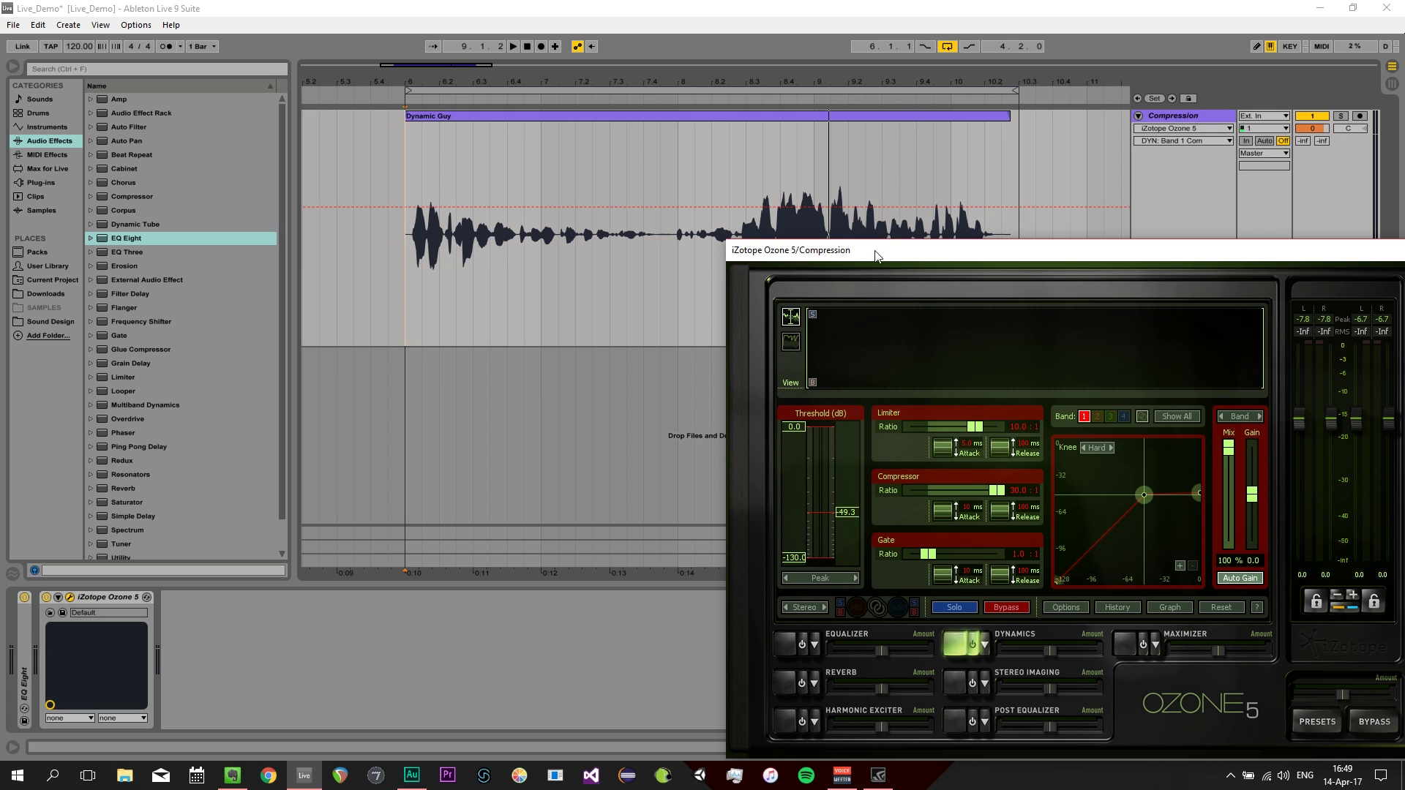
# Step: Reposition the Ozone window and set band 1 to 0.9 Gain, a 5.1:1 Compressor ratio and a -37.3 dB threshold
pyautogui.moveTo(877, 255); pyautogui.dragTo(828, 251)
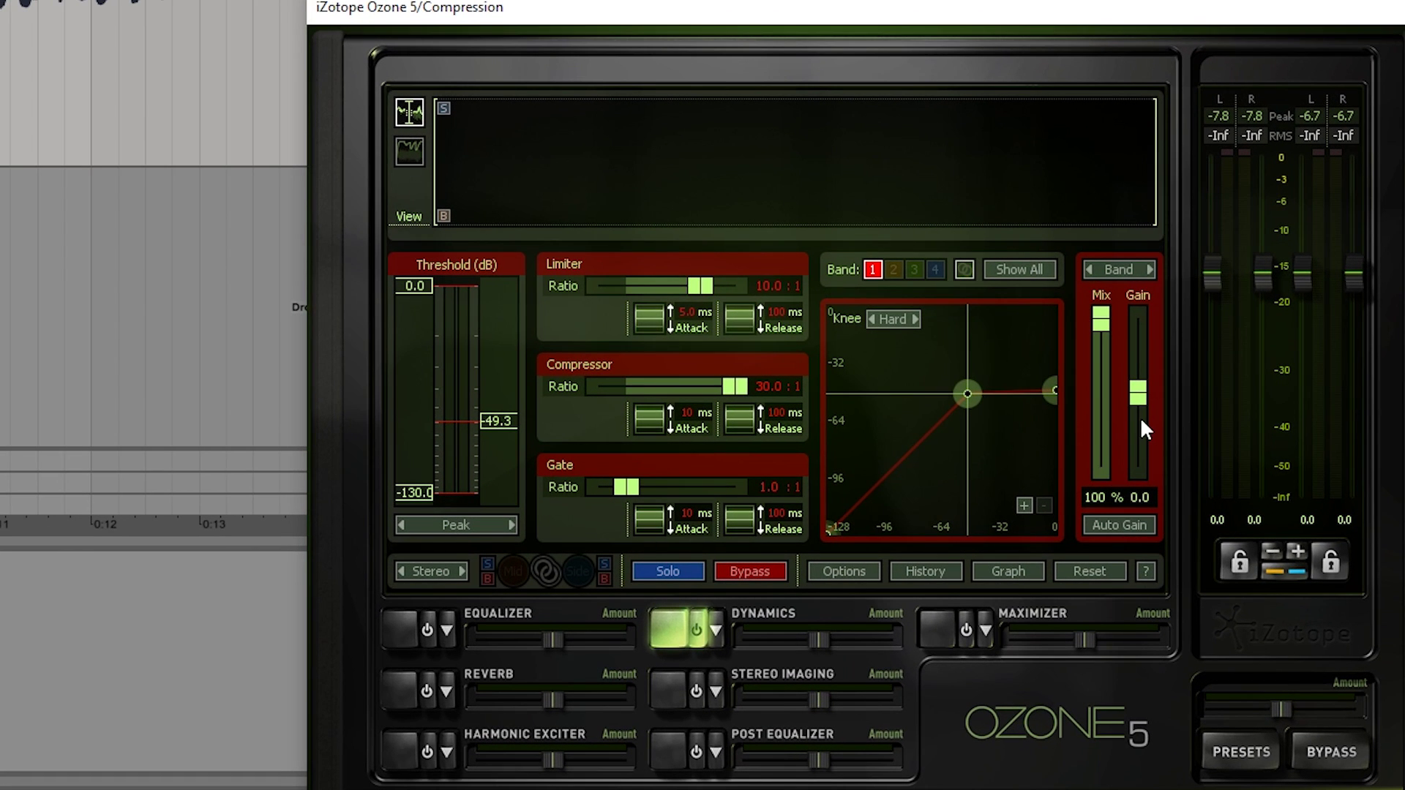
pyautogui.moveTo(1145, 392)
pyautogui.mouseDown()
pyautogui.moveTo(1139, 380)
pyautogui.moveTo(1144, 406)
pyautogui.moveTo(1145, 378)
pyautogui.moveTo(1144, 391)
pyautogui.mouseUp()
pyautogui.moveTo(734, 387); pyautogui.dragTo(680, 387)
pyautogui.moveTo(509, 425); pyautogui.dragTo(496, 394)
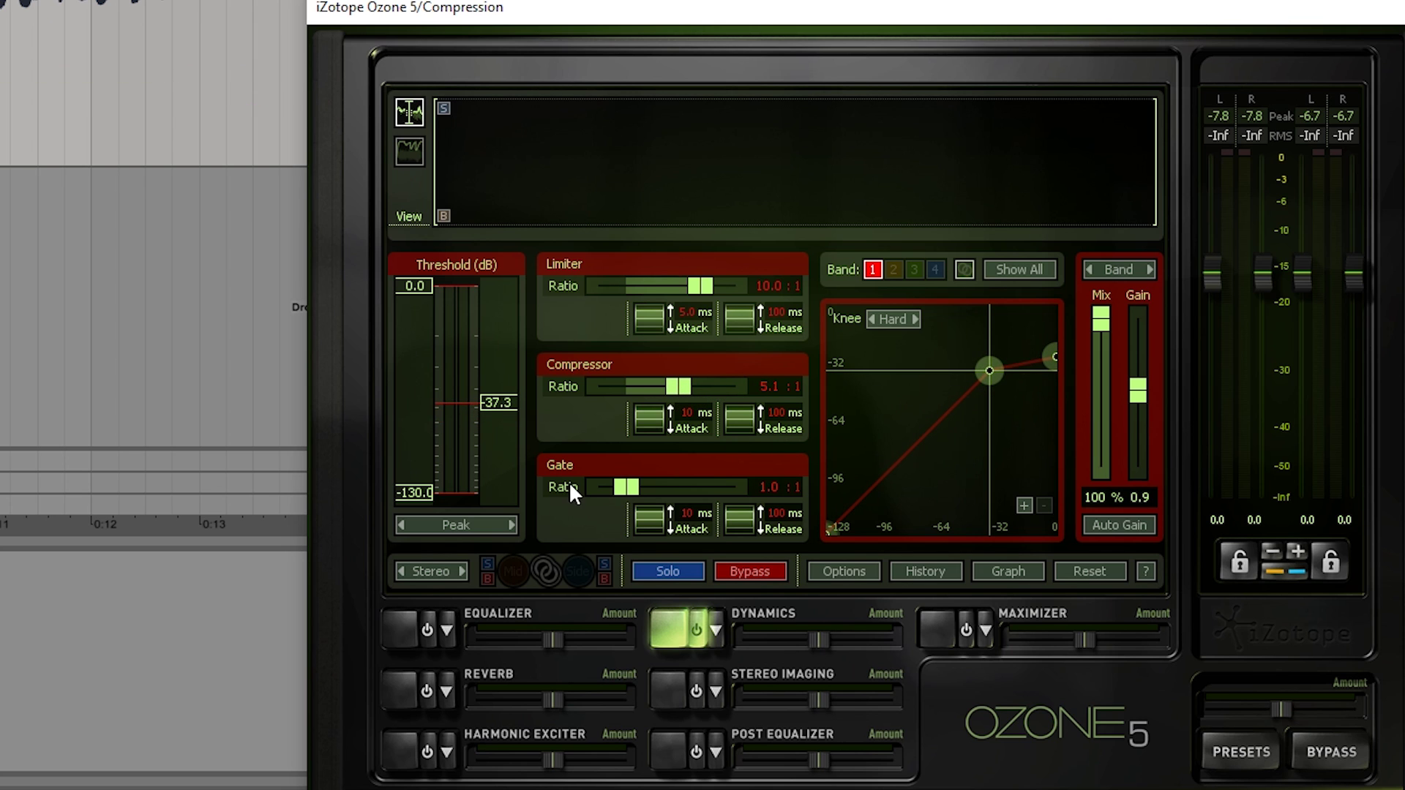
# Step: Play the clip while setting the Compressor ratio to 6.3:1 and threshold to -33.4 dB, and set the Gain to 1.9 after stopping
pyautogui.press('space')
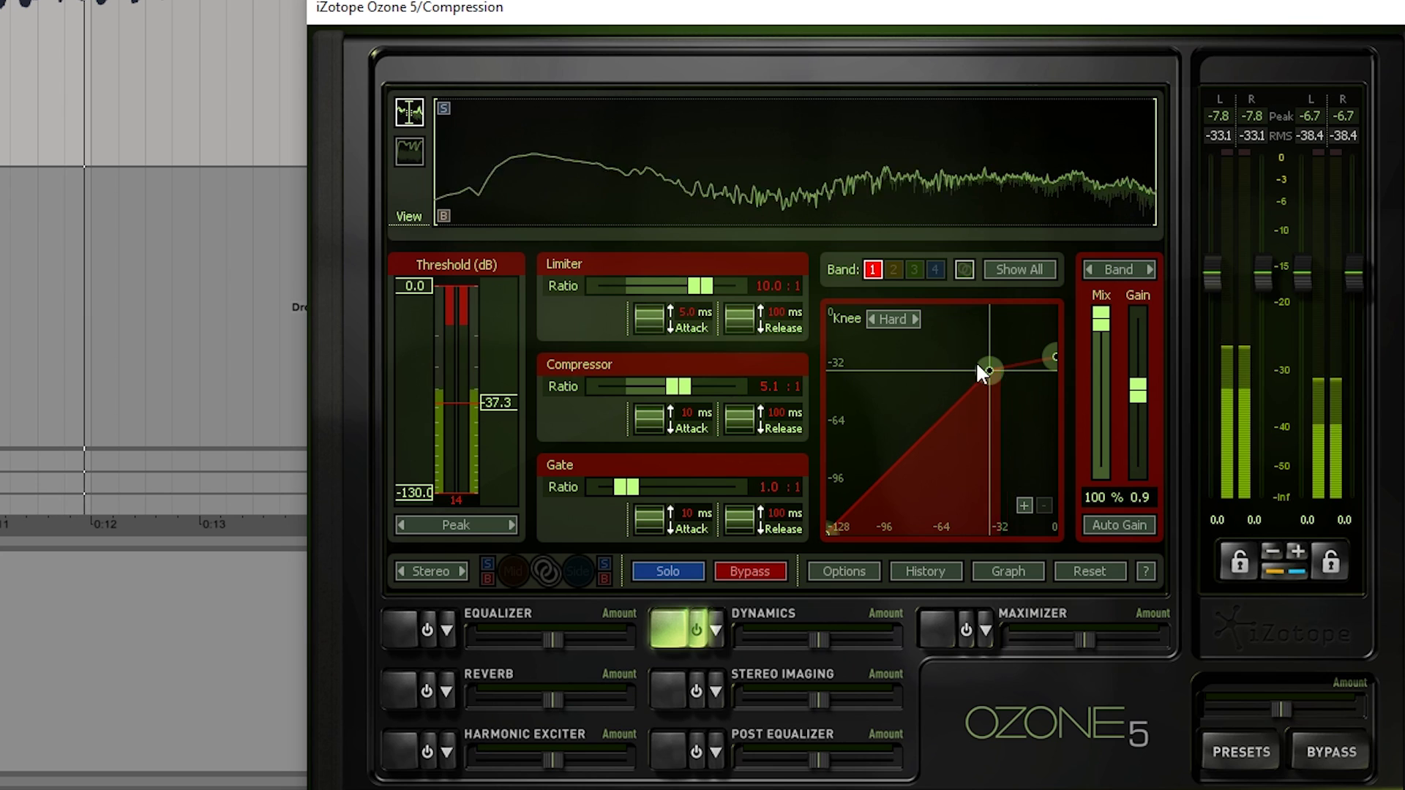
pyautogui.moveTo(679, 387); pyautogui.dragTo(688, 388)
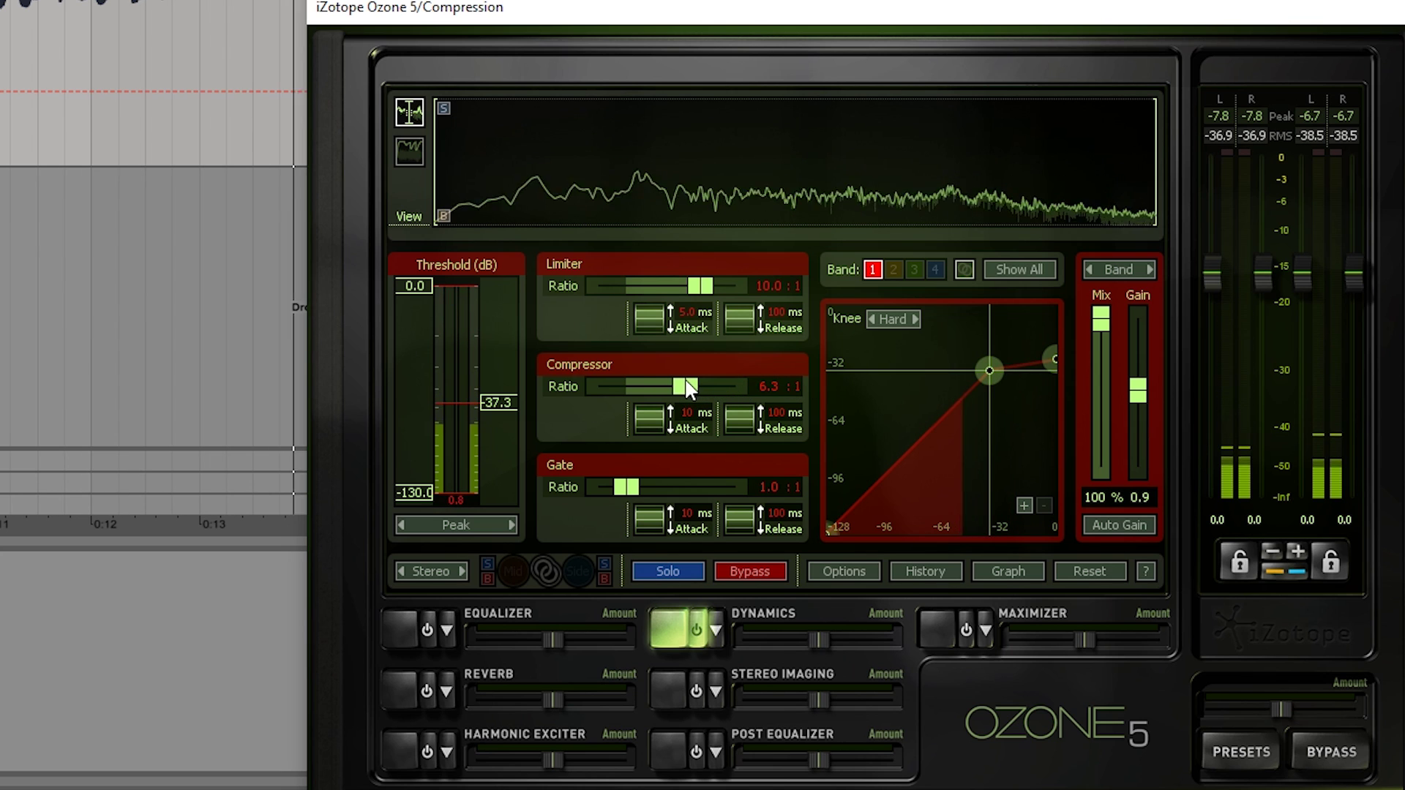
pyautogui.moveTo(501, 403); pyautogui.dragTo(500, 395)
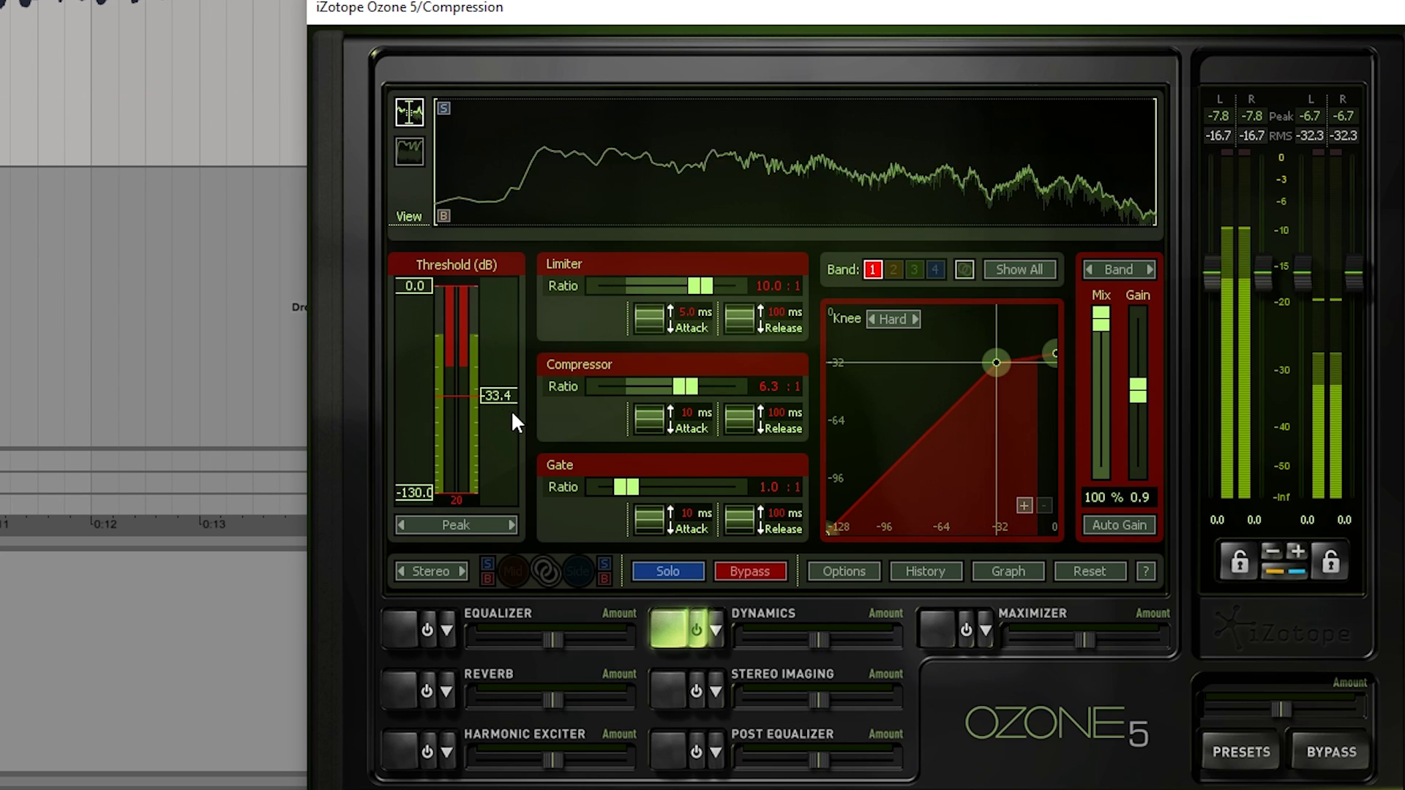
pyautogui.press('space')
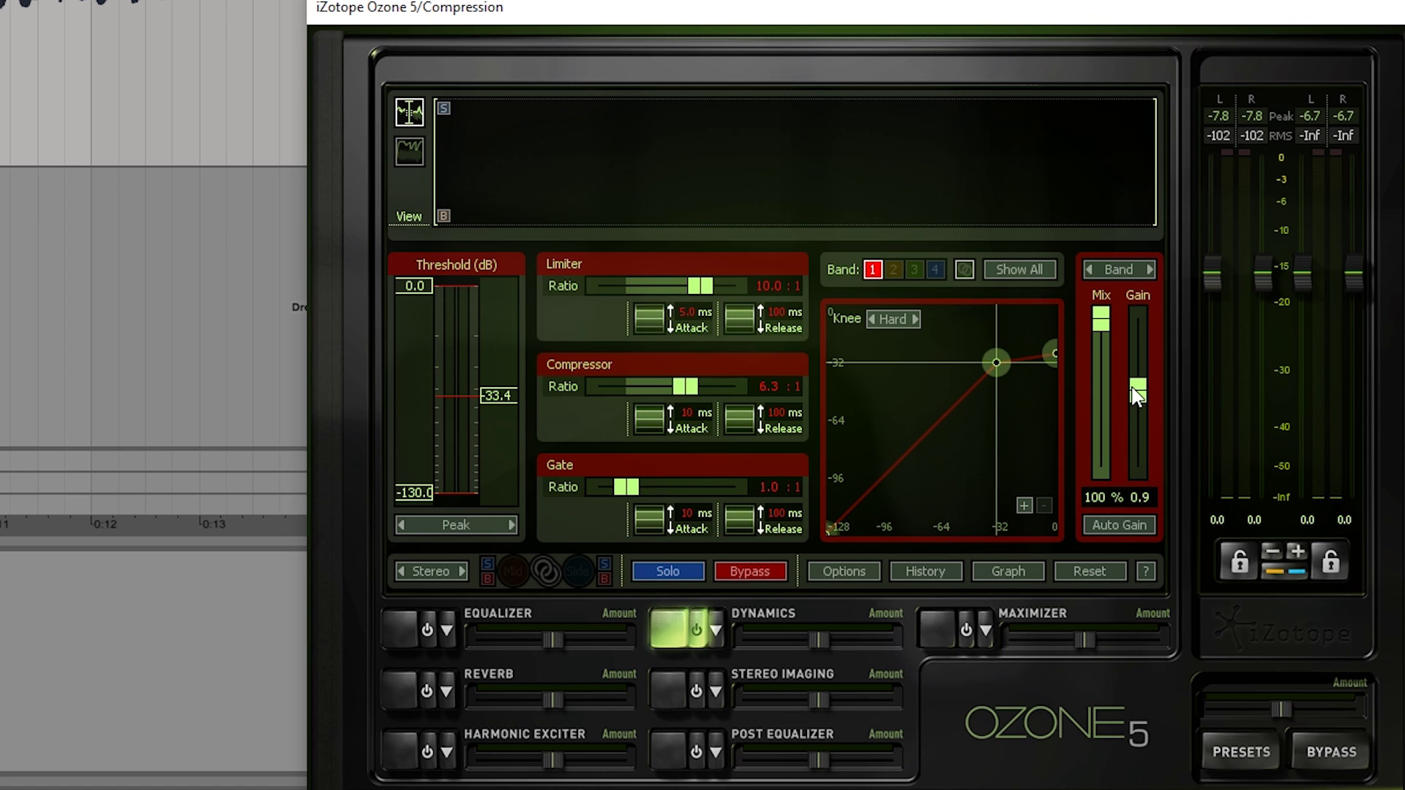
pyautogui.moveTo(1132, 388); pyautogui.dragTo(1132, 385)
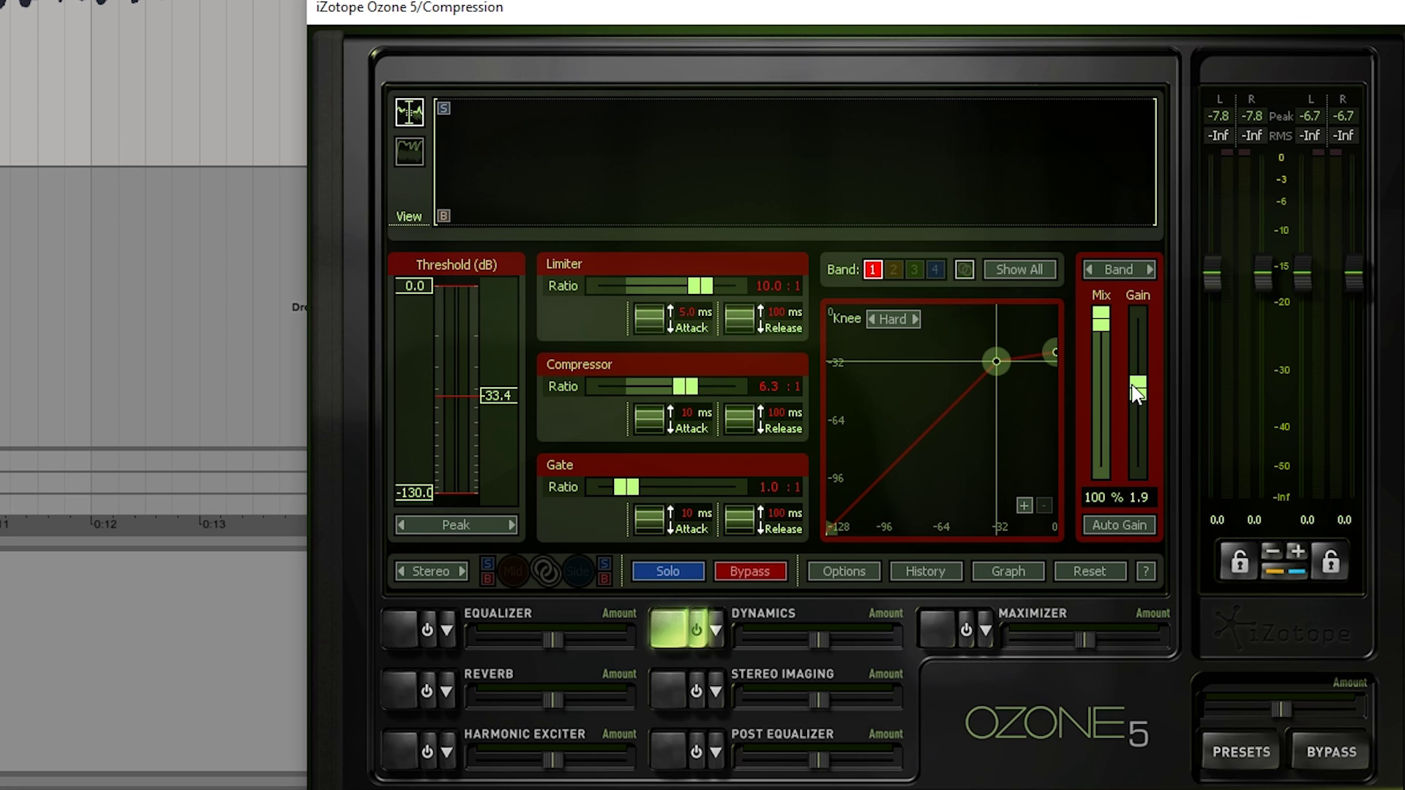
# Step: Raise band 1's Gain to 9.4 while the clip plays and toggle the overall plug-in bypass repeatedly to compare levels
pyautogui.press('space')
pyautogui.moveTo(1137, 391); pyautogui.dragTo(1140, 372)
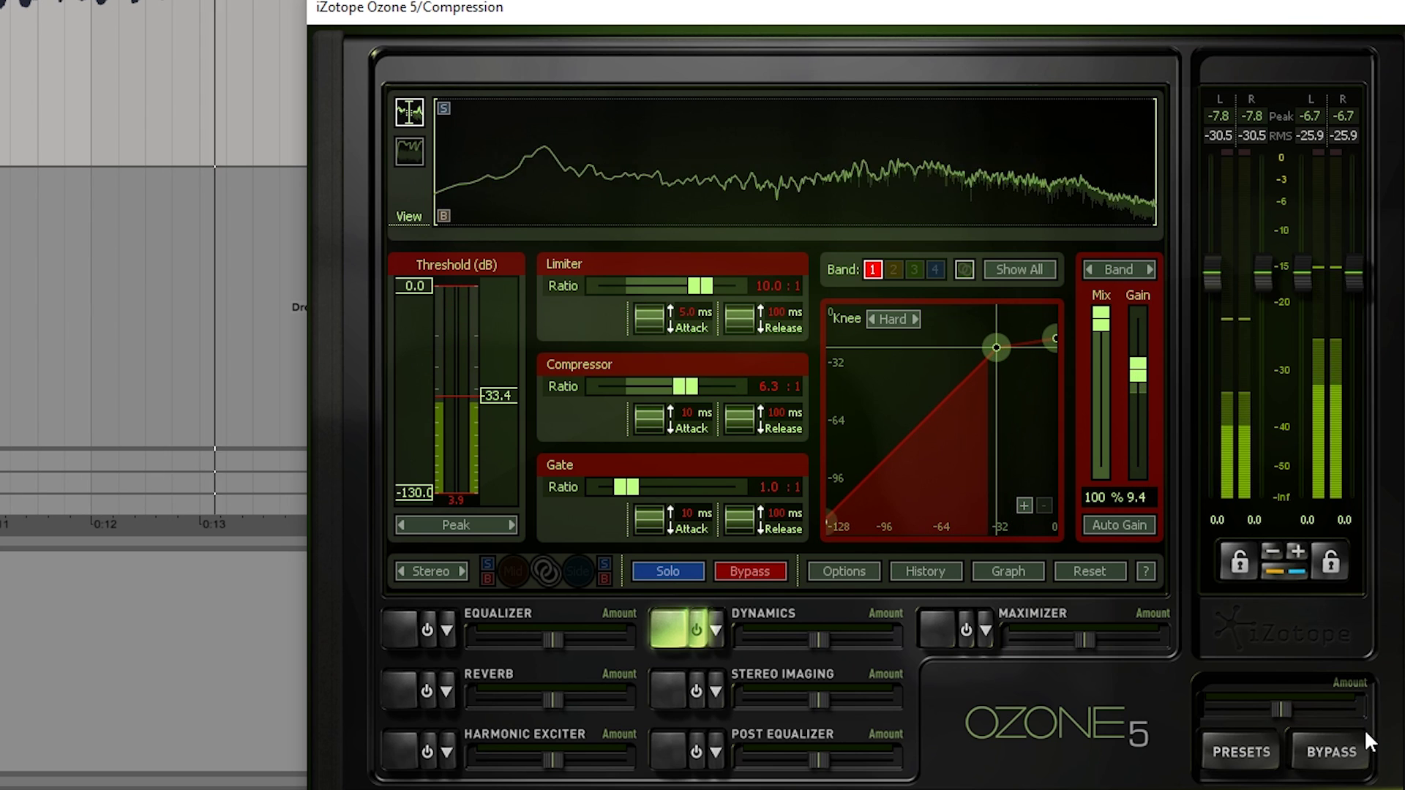
pyautogui.click(1346, 745)
pyautogui.click(1346, 745)
pyautogui.click(1341, 749)
pyautogui.click(1341, 749)
pyautogui.click(1339, 752)
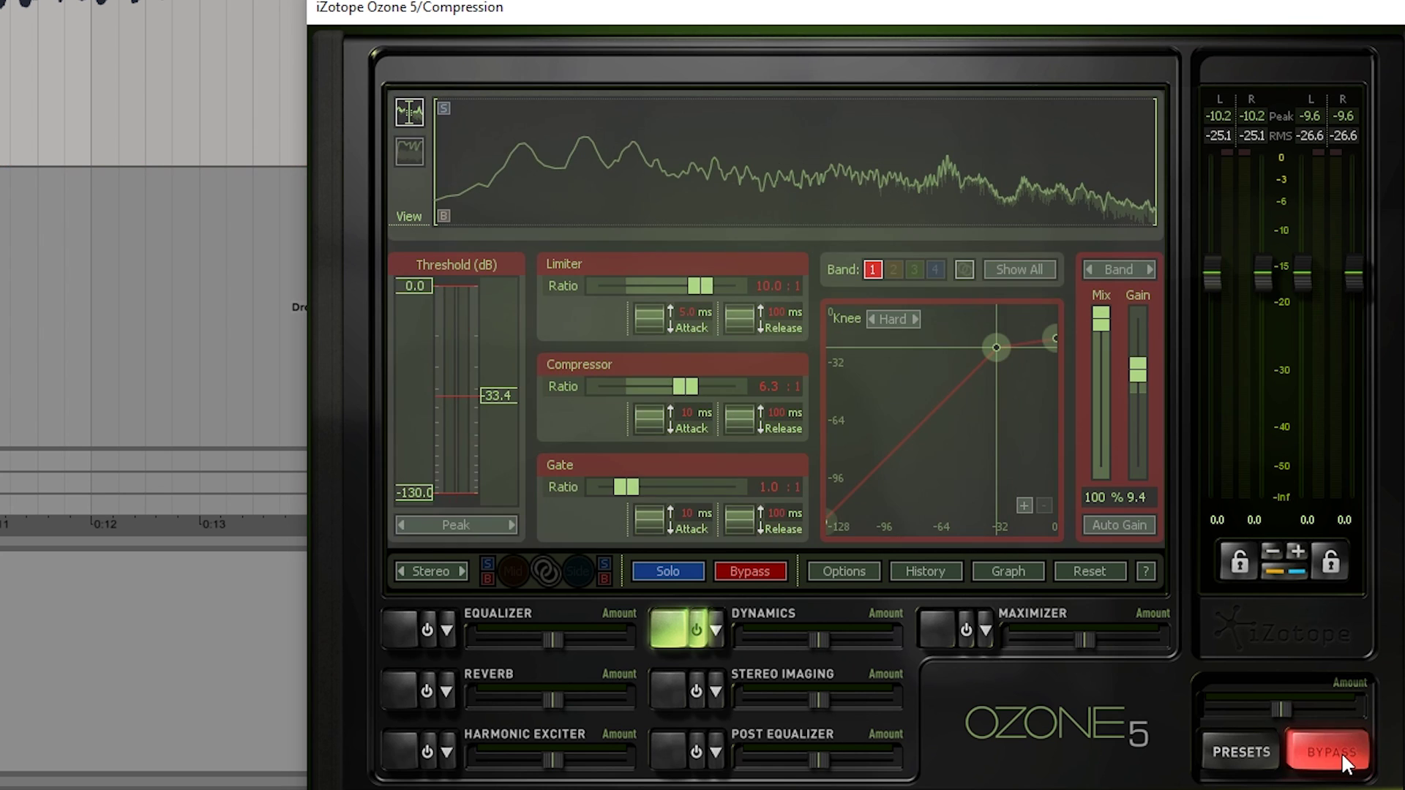
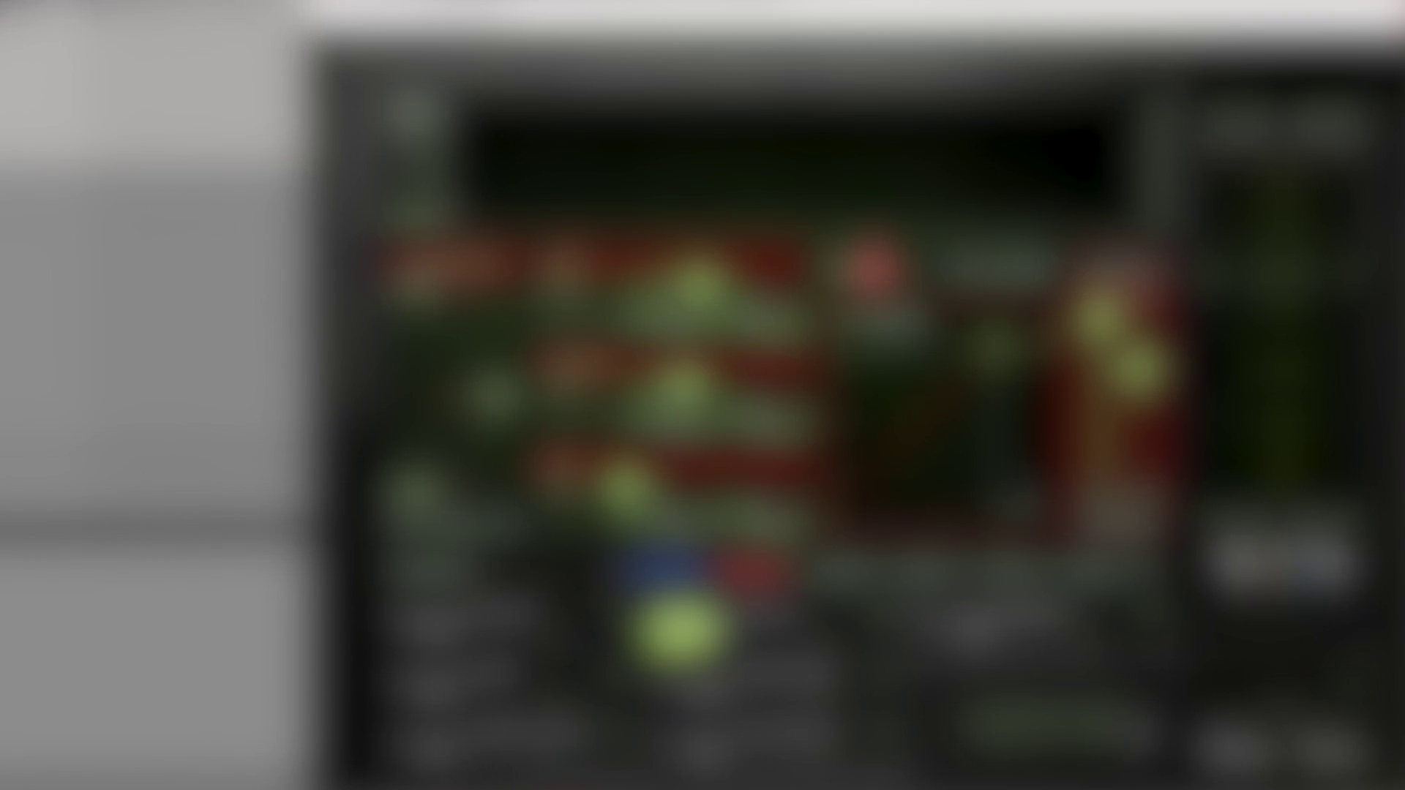
# Step: Handwrite the titles ATTACK and RELEASE and draw a vertical level axis crossed by a long horizontal line
pyautogui.moveTo(101, 235)
pyautogui.mouseDown()
pyautogui.moveTo(213, 163)
pyautogui.moveTo(366, 179)
pyautogui.mouseUp()
pyautogui.moveTo(959, 659)
pyautogui.mouseDown()
pyautogui.moveTo(1067, 627)
pyautogui.moveTo(1237, 619)
pyautogui.mouseUp()
pyautogui.moveTo(459, 560); pyautogui.dragTo(460, 275)
pyautogui.moveTo(373, 368); pyautogui.dragTo(1142, 368)
# Step: Label the horizontal line THRESHOLD with an arrow and mark the level axis with +3, 0, -3 and +6
pyautogui.moveTo(989, 304)
pyautogui.mouseDown()
pyautogui.moveTo(1095, 329)
pyautogui.moveTo(1225, 316)
pyautogui.moveTo(1262, 334)
pyautogui.mouseUp()
pyautogui.moveTo(1269, 298); pyautogui.dragTo(1273, 333)
pyautogui.moveTo(1236, 344); pyautogui.dragTo(1193, 386)
pyautogui.moveTo(1193, 386); pyautogui.dragTo(1179, 370)
pyautogui.moveTo(316, 363); pyautogui.dragTo(322, 384)
pyautogui.moveTo(406, 423); pyautogui.dragTo(404, 445)
pyautogui.moveTo(362, 521); pyautogui.dragTo(402, 534)
pyautogui.moveTo(373, 272); pyautogui.dragTo(432, 281)
# Step: Draw a square signal rising from -3 to +6 and falling back, and label it INPUT LEVEL with an arrow
pyautogui.moveTo(463, 524); pyautogui.dragTo(673, 523)
pyautogui.moveTo(673, 523)
pyautogui.mouseDown()
pyautogui.moveTo(674, 260)
pyautogui.moveTo(957, 260)
pyautogui.moveTo(957, 516)
pyautogui.moveTo(1237, 515)
pyautogui.mouseUp()
pyautogui.moveTo(487, 578)
pyautogui.mouseDown()
pyautogui.moveTo(589, 586)
pyautogui.moveTo(644, 607)
pyautogui.mouseUp()
pyautogui.moveTo(494, 637)
pyautogui.mouseDown()
pyautogui.moveTo(548, 681)
pyautogui.moveTo(648, 659)
pyautogui.moveTo(677, 559)
pyautogui.mouseUp()
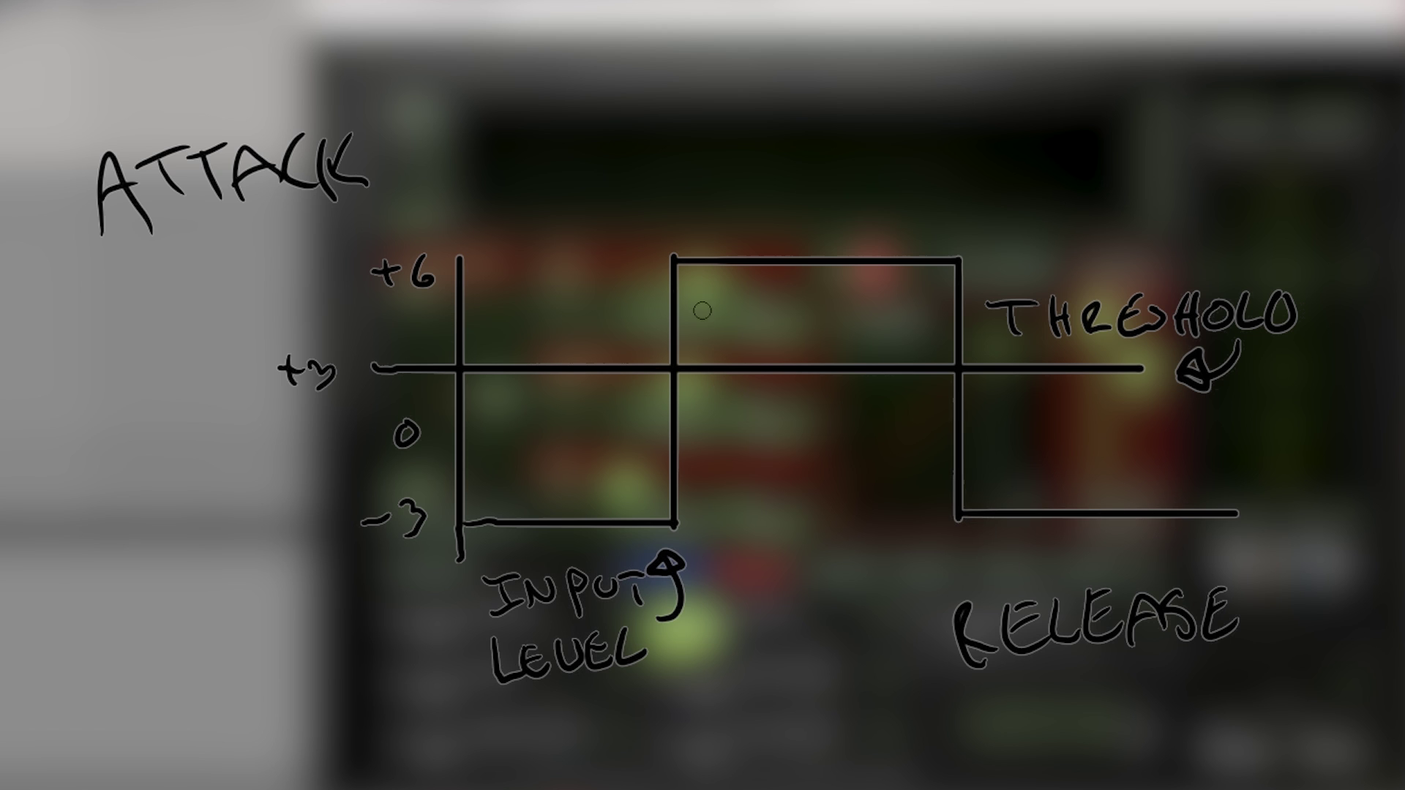
# Step: Draw a dashed compressed level under the signal's peak, bracket its initial drop and point an arrow from ATTACK to the bracket
pyautogui.moveTo(682, 238)
pyautogui.mouseDown()
pyautogui.moveTo(779, 199)
pyautogui.moveTo(784, 235)
pyautogui.mouseUp()
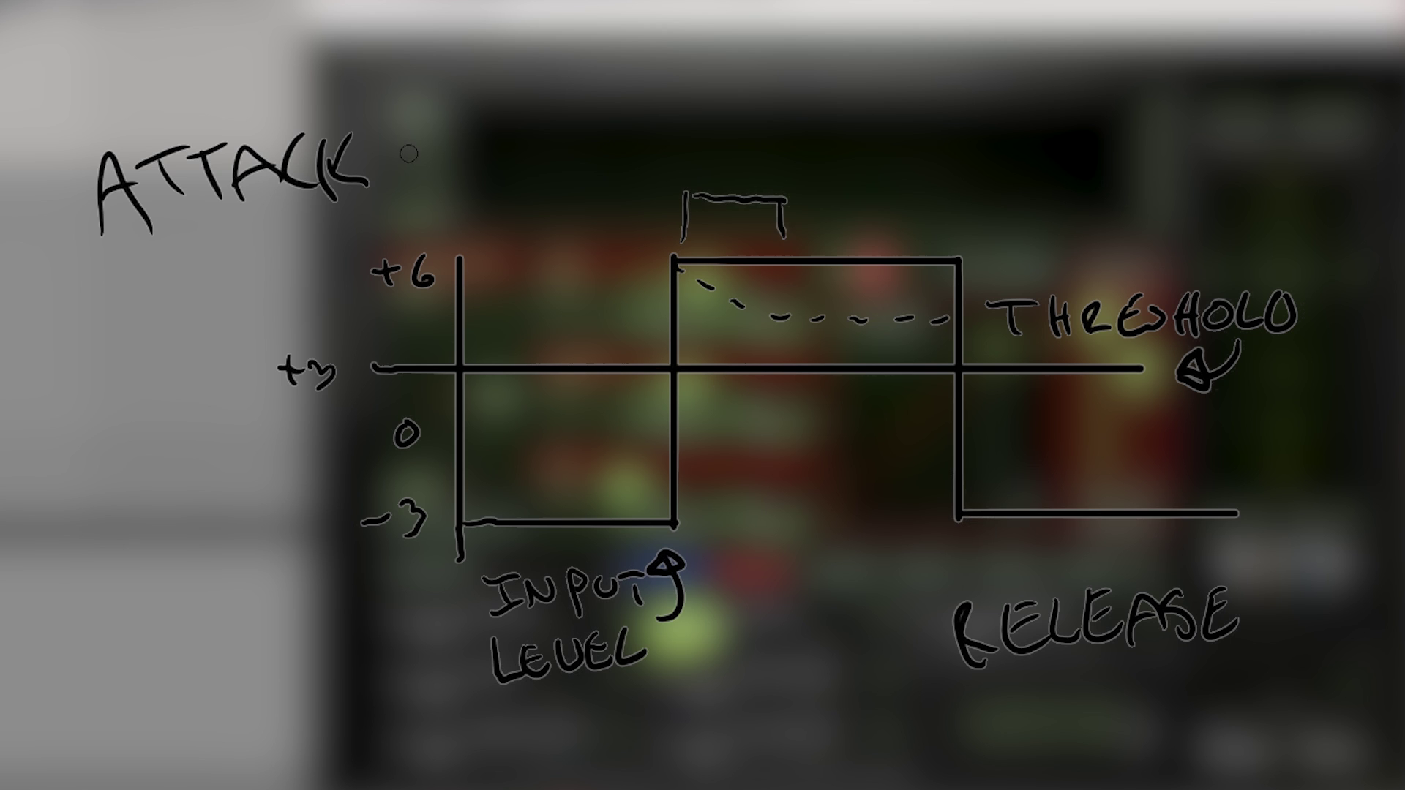
pyautogui.moveTo(395, 153); pyautogui.dragTo(728, 143)
pyautogui.moveTo(676, 155); pyautogui.dragTo(701, 176)
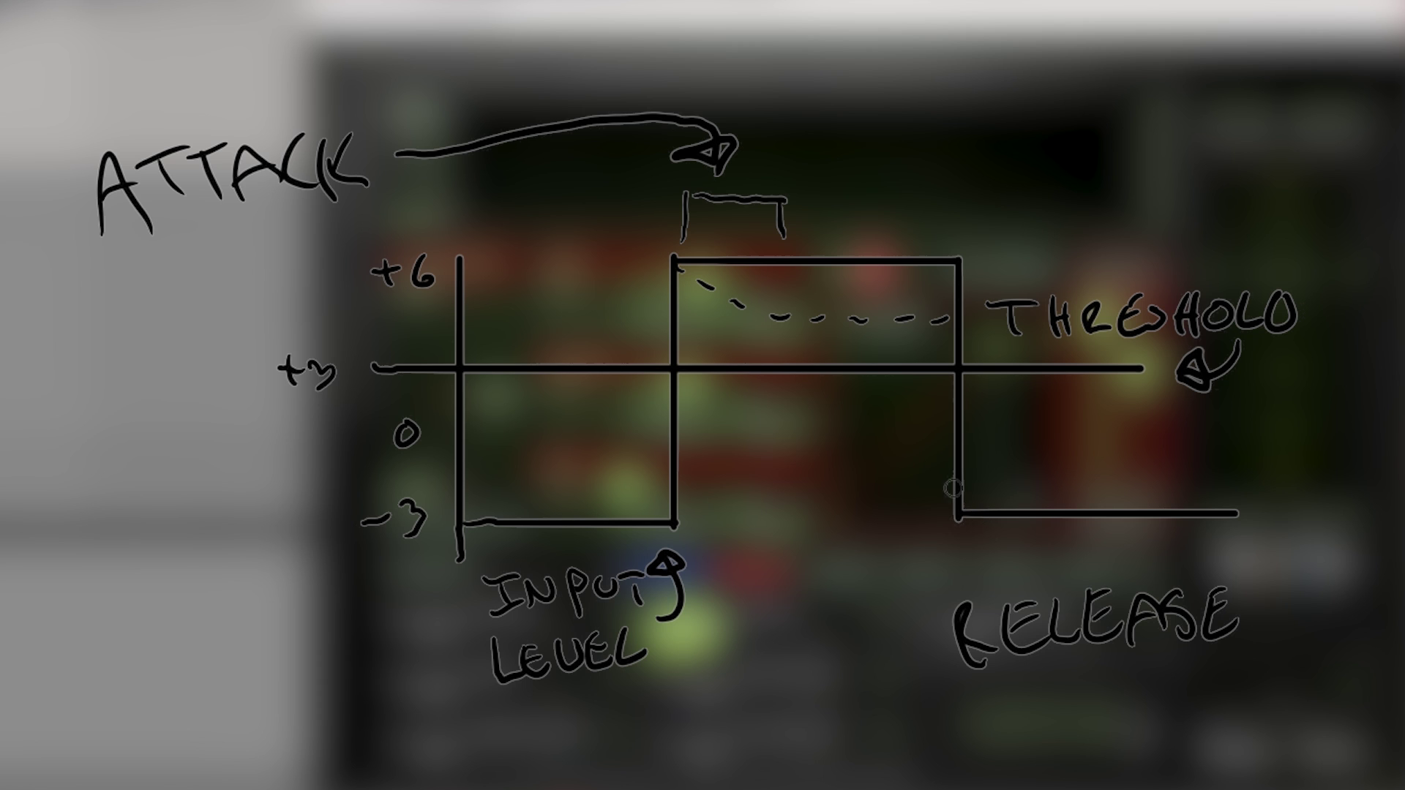
# Step: Draw a dashed release curve that drops below -3 at the signal's end and recovers upward toward the input level
pyautogui.moveTo(953, 472); pyautogui.dragTo(953, 496)
pyautogui.moveTo(952, 521); pyautogui.dragTo(951, 543)
pyautogui.moveTo(950, 555); pyautogui.dragTo(949, 584)
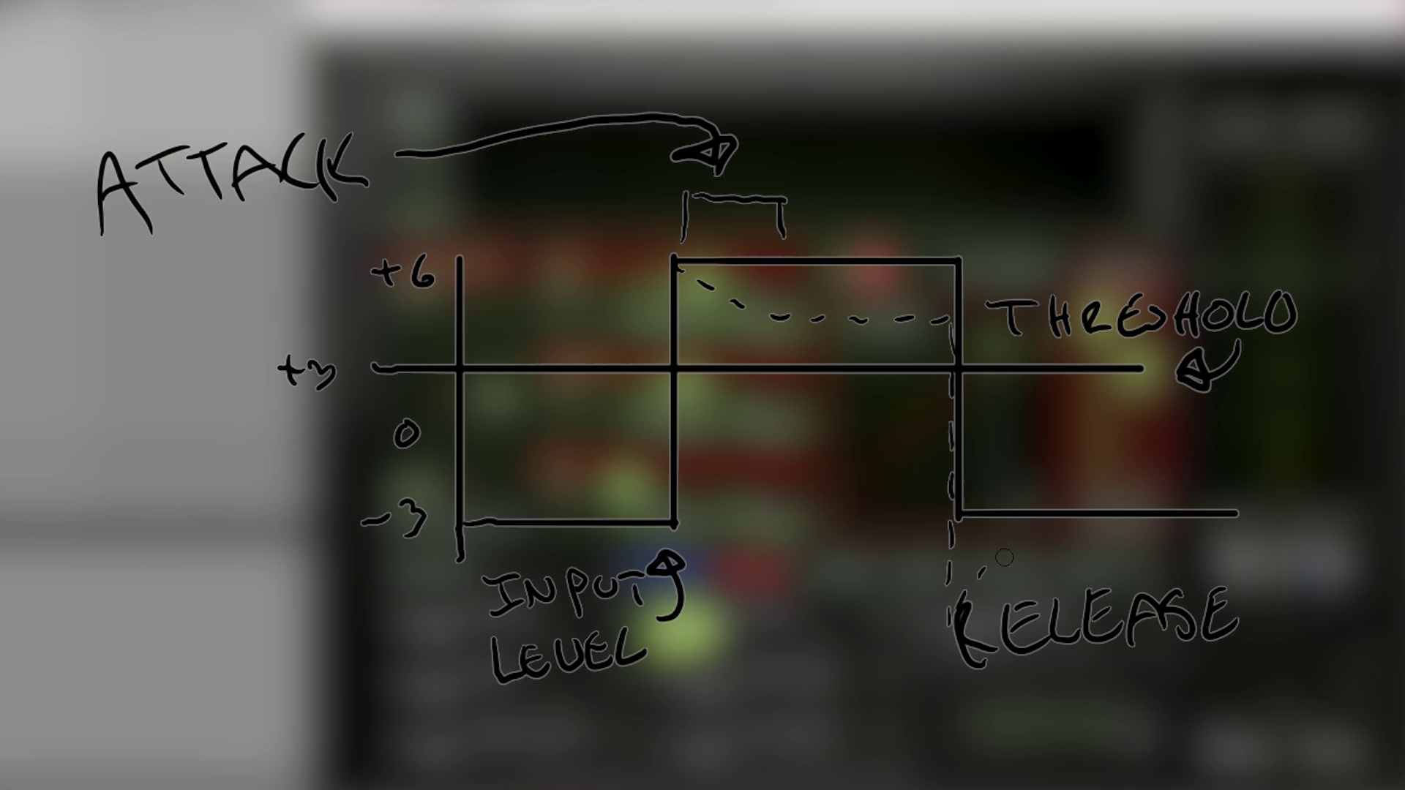
pyautogui.moveTo(1041, 550)
pyautogui.mouseDown()
pyautogui.moveTo(1042, 570)
pyautogui.moveTo(1074, 577)
pyautogui.mouseUp()
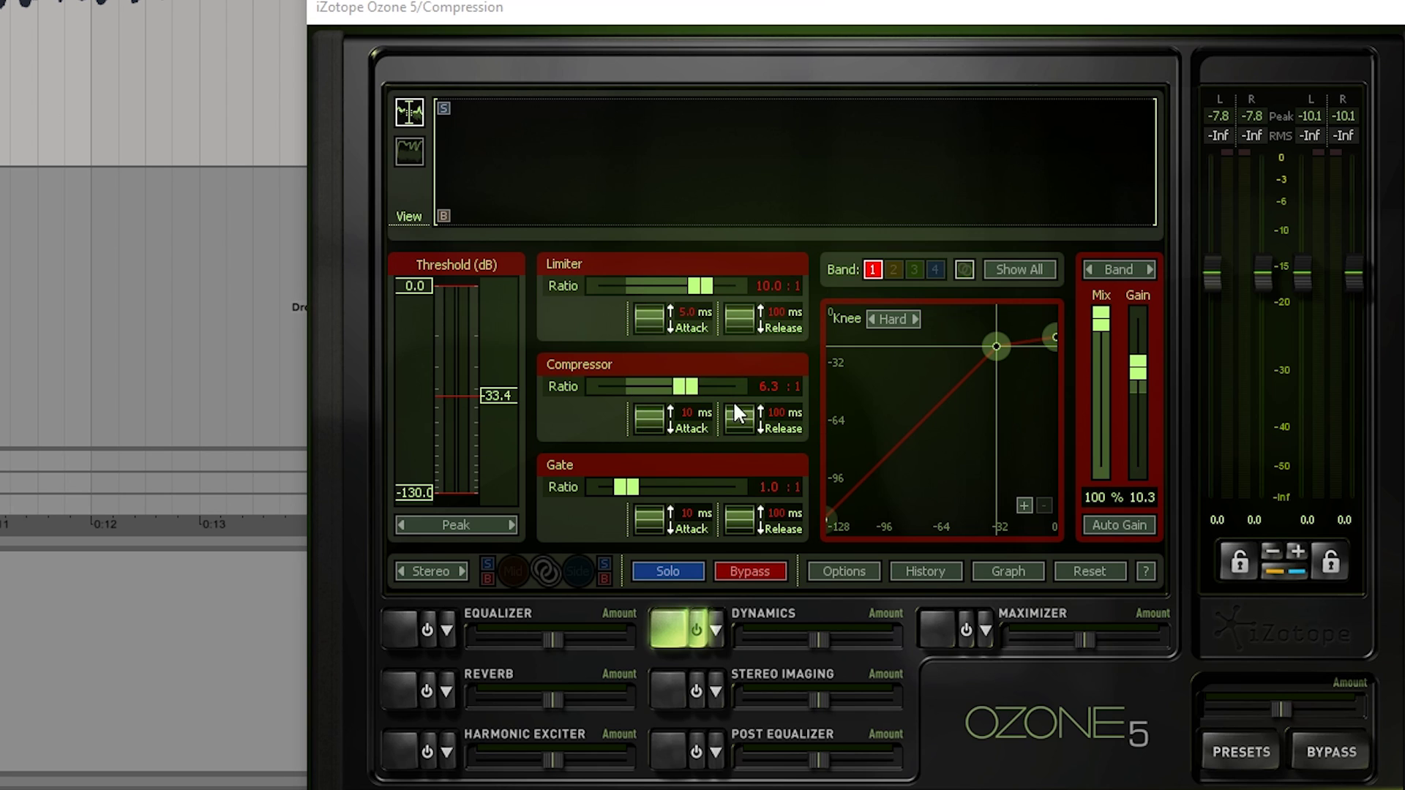
# Step: Set the threshold to -34.7 dB and the Compressor release to 90 ms, and play the clip
pyautogui.moveTo(490, 398); pyautogui.dragTo(497, 403)
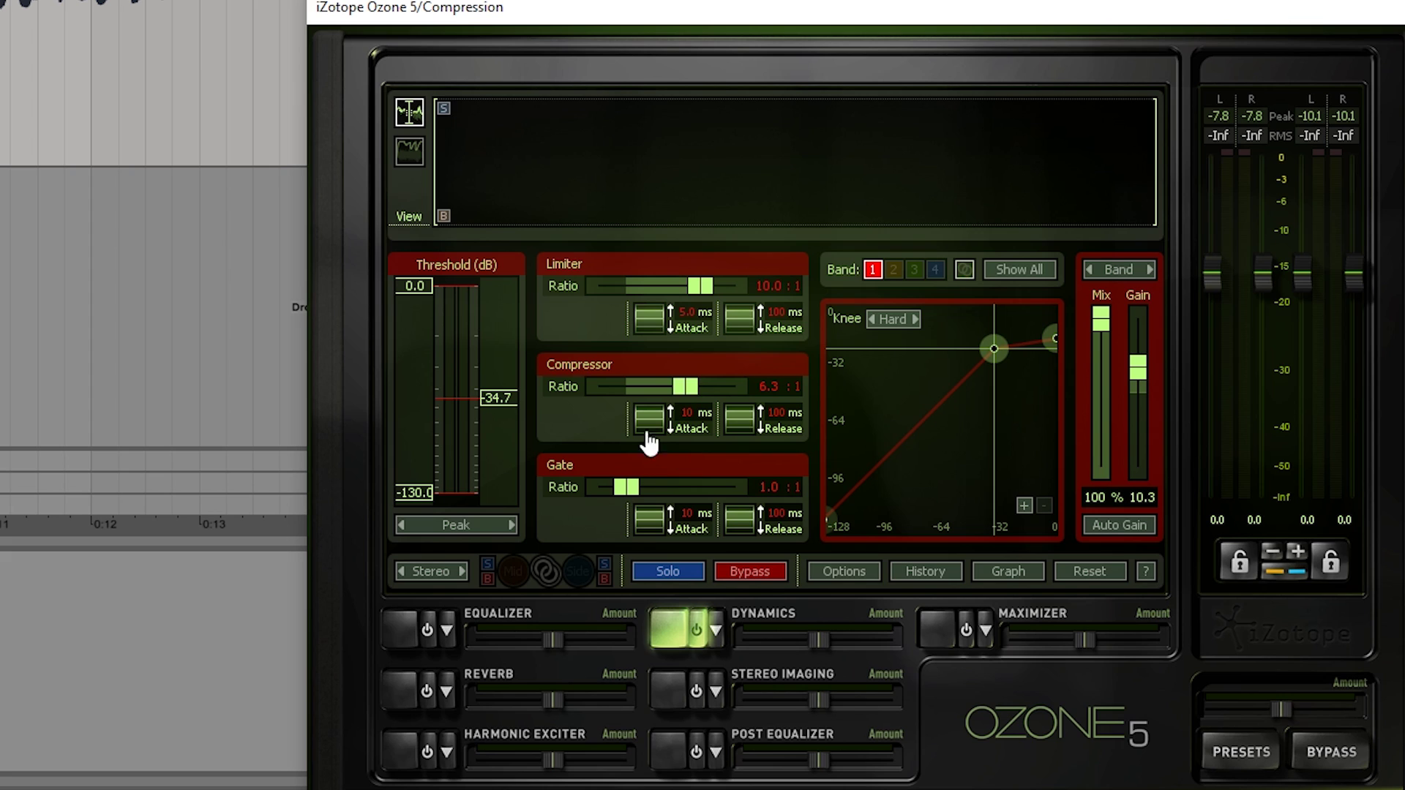
pyautogui.moveTo(639, 434); pyautogui.dragTo(634, 433)
pyautogui.moveTo(740, 432); pyautogui.dragTo(670, 427)
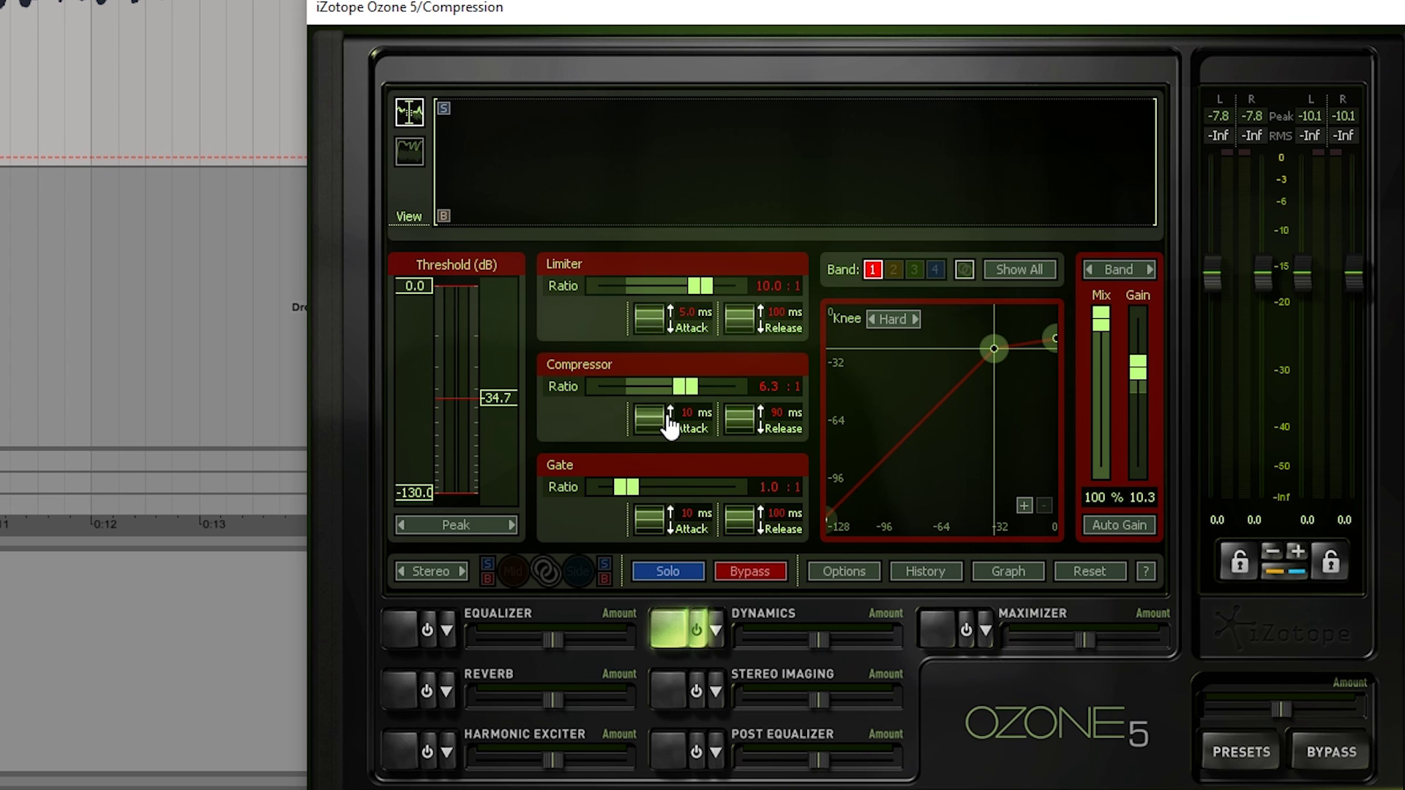
pyautogui.press('space')
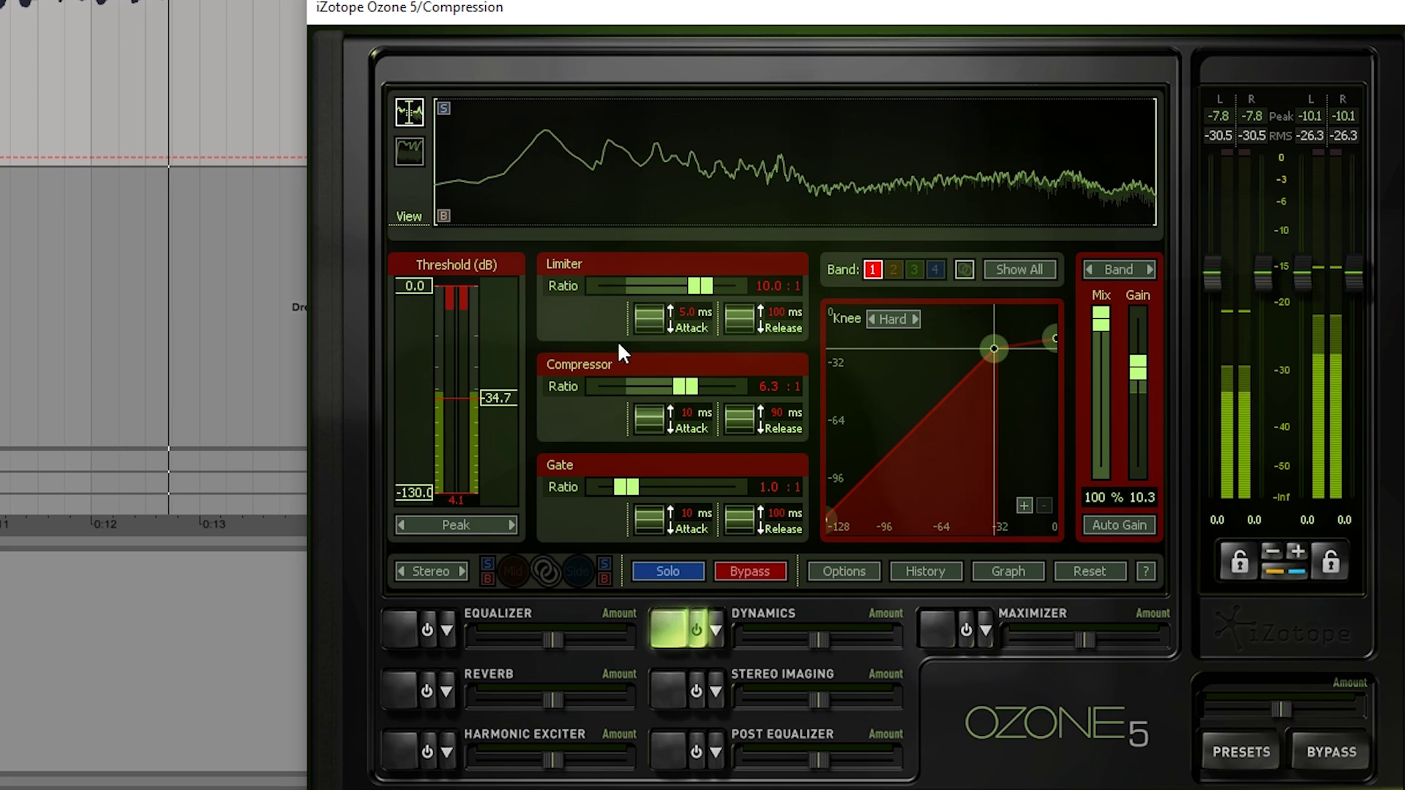
pyautogui.press('space')
# Step: Raise the Compressor attack to 84 ms and play the clip with the display switched to the gain reduction history
pyautogui.moveTo(653, 436); pyautogui.dragTo(625, 135)
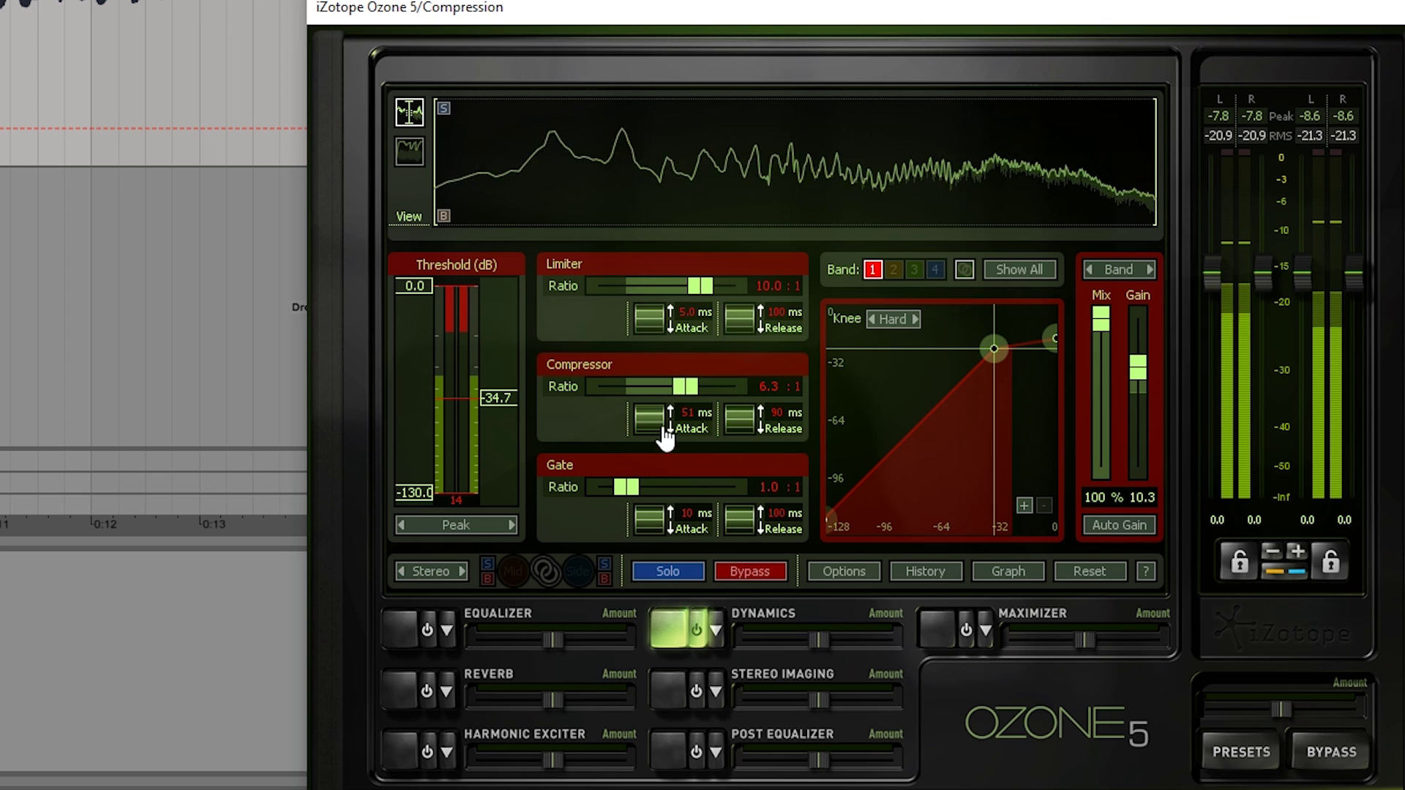
pyautogui.moveTo(661, 434); pyautogui.dragTo(659, 351)
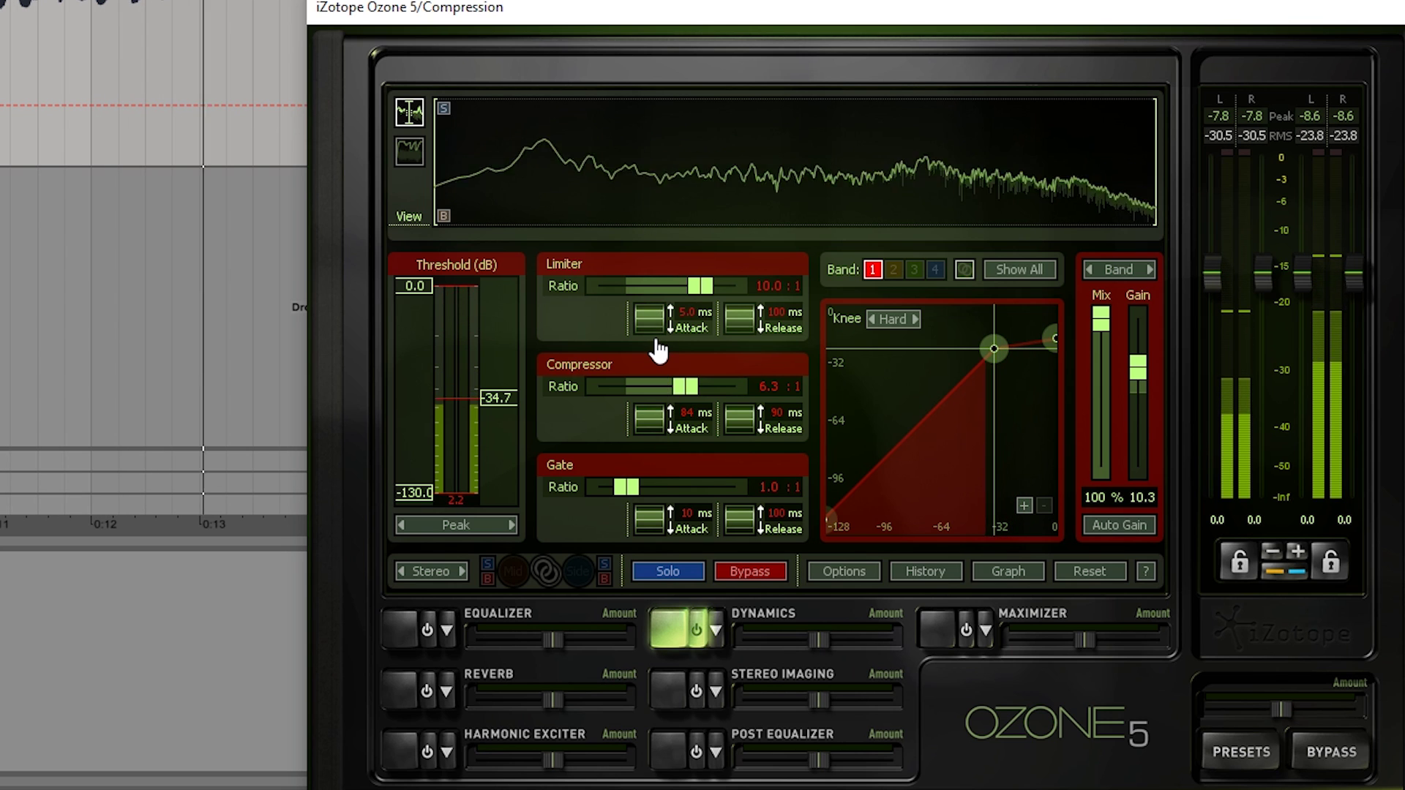
pyautogui.click(411, 151)
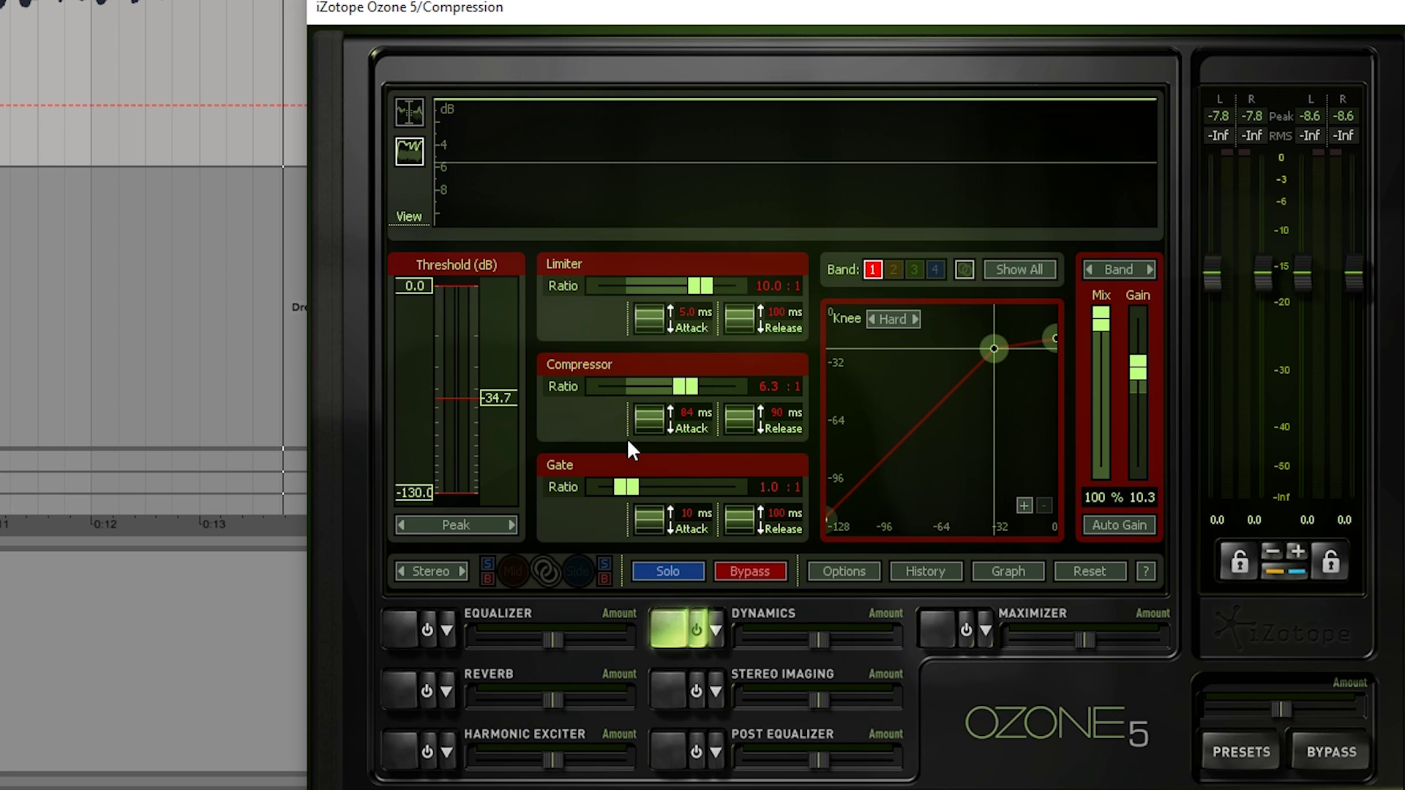
pyautogui.click(411, 151)
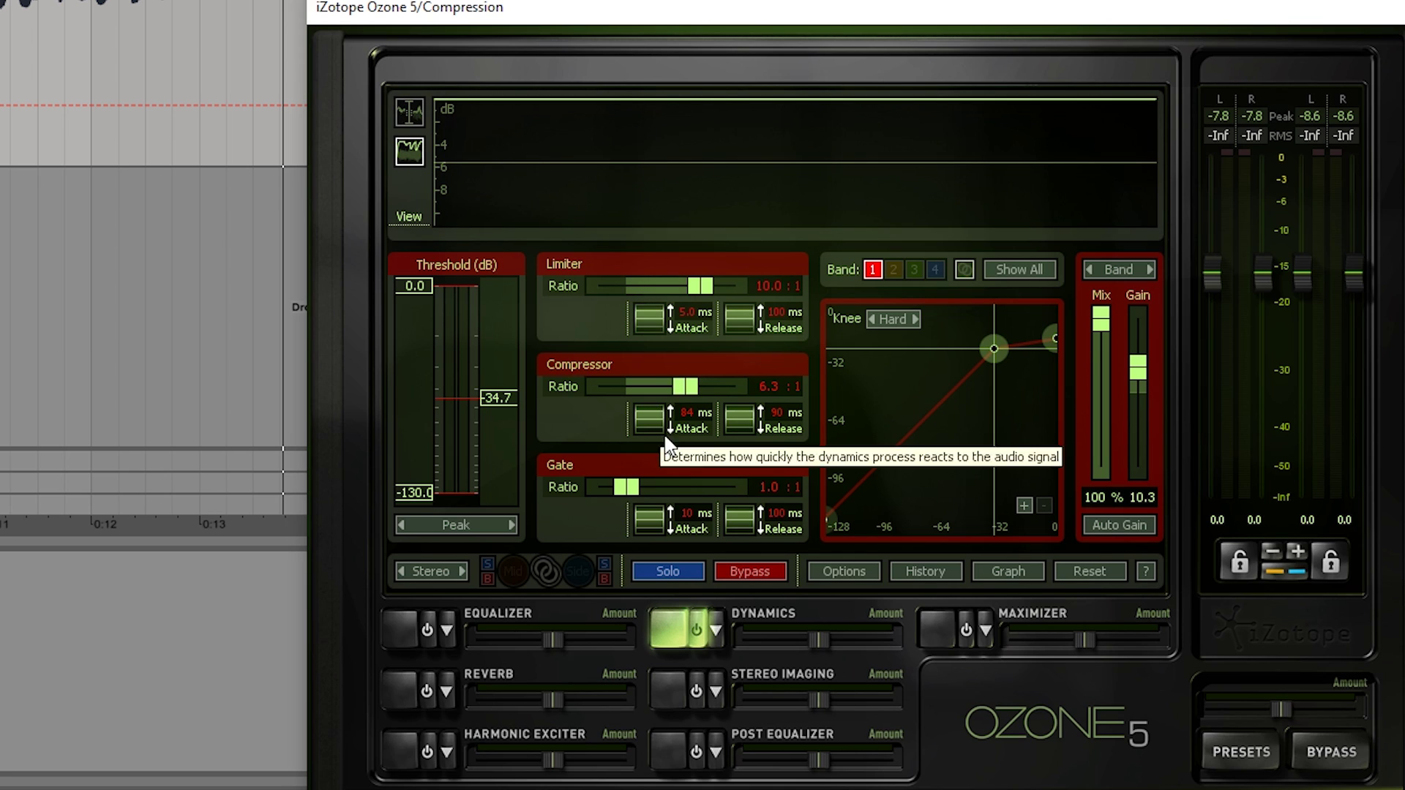
pyautogui.press('space')
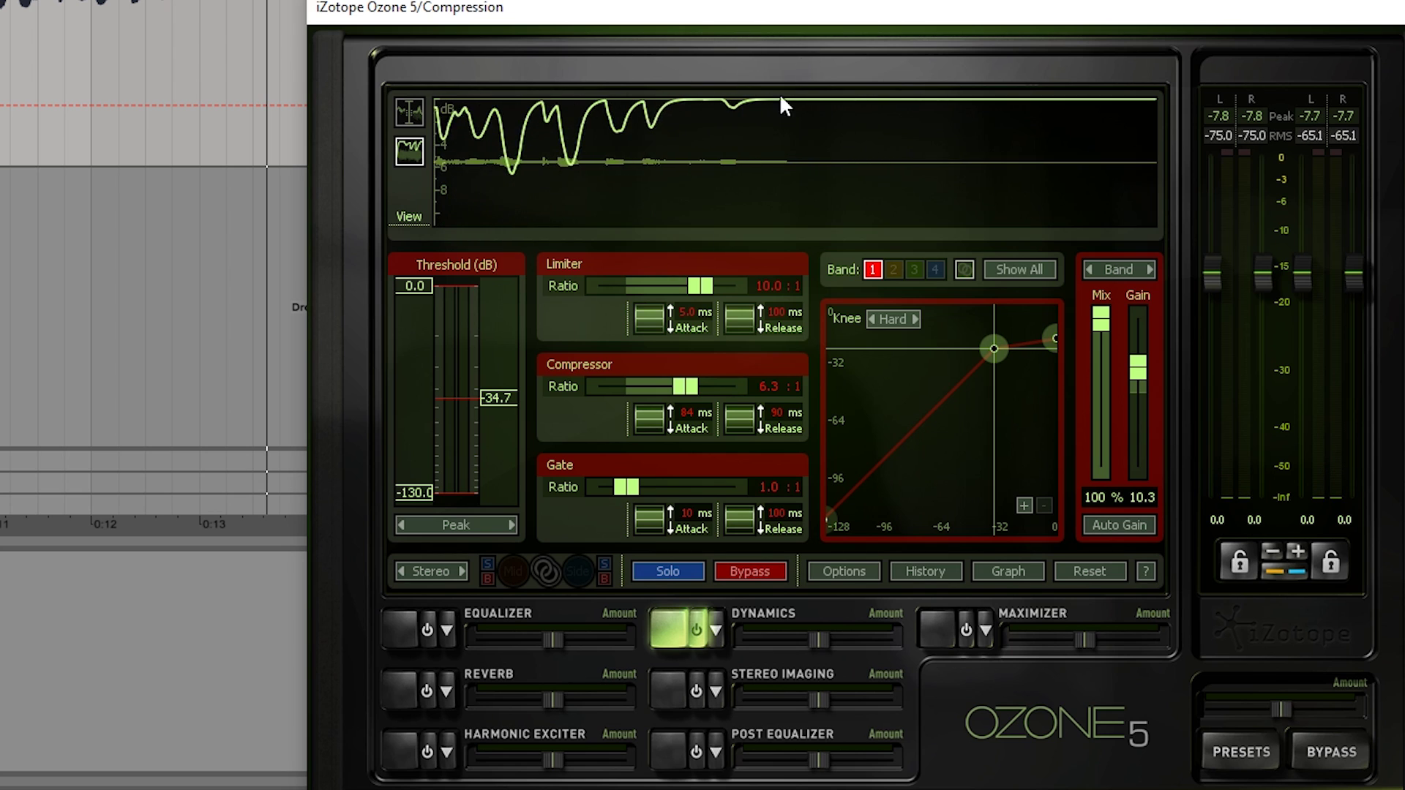
# Step: Lower the Compressor attack in stages to 0 ms, playing the clip to hear the faster reaction
pyautogui.moveTo(650, 401); pyautogui.dragTo(665, 502)
pyautogui.moveTo(691, 757); pyautogui.dragTo(667, 618)
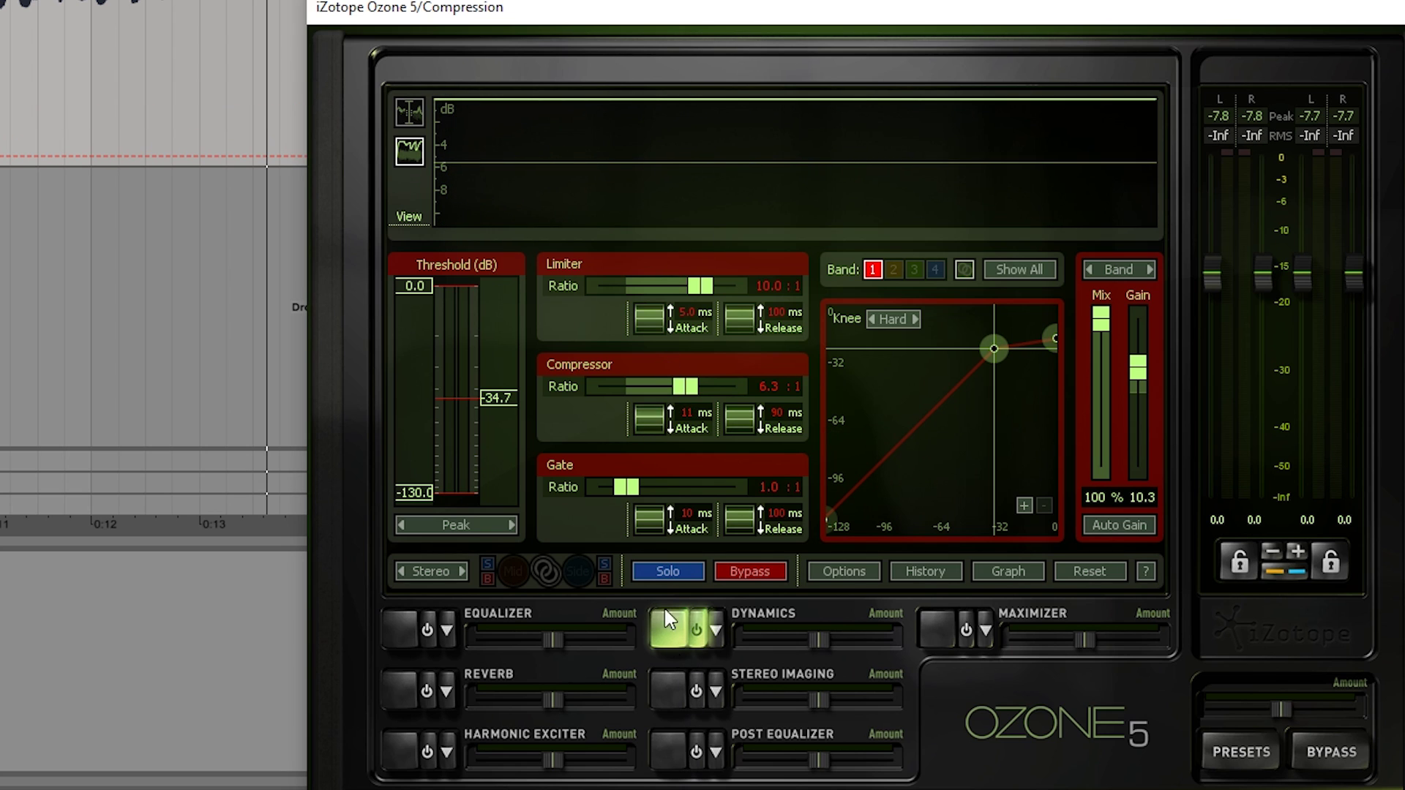
pyautogui.moveTo(648, 432); pyautogui.dragTo(652, 512)
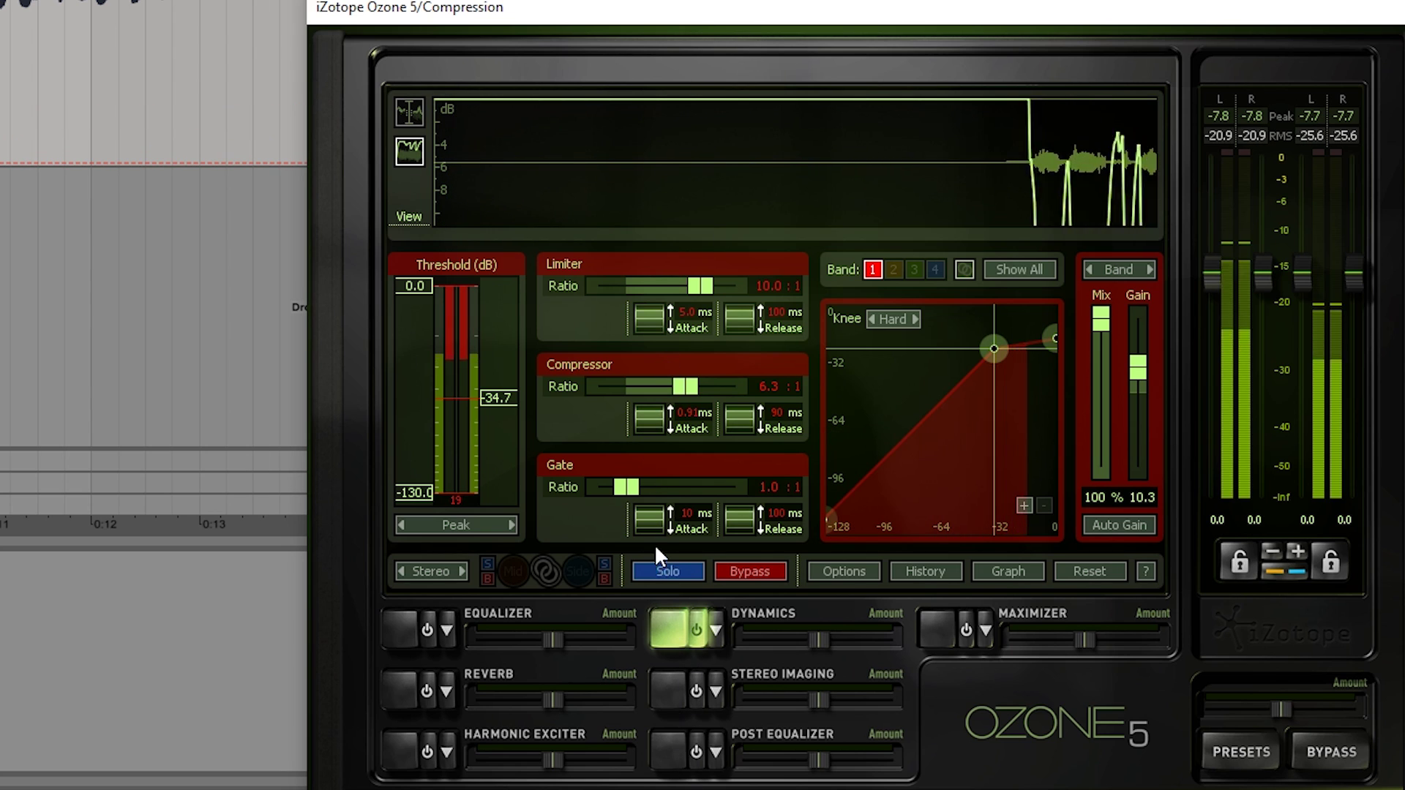
pyautogui.moveTo(653, 424); pyautogui.dragTo(666, 696)
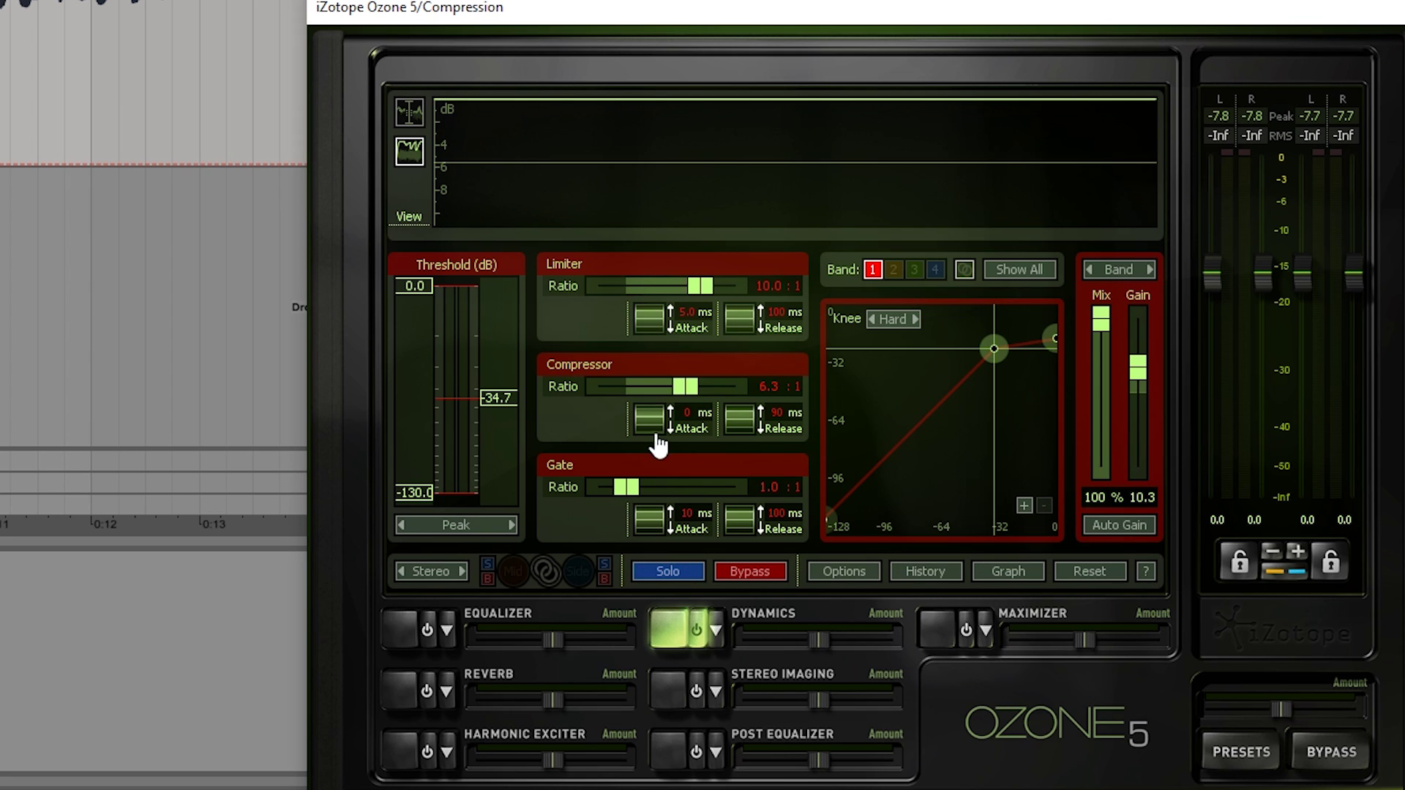
# Step: Set the Compressor attack to 19 ms and the release to 2.4 ms, playing the clip to hear the short release
pyautogui.moveTo(659, 439); pyautogui.dragTo(642, 210)
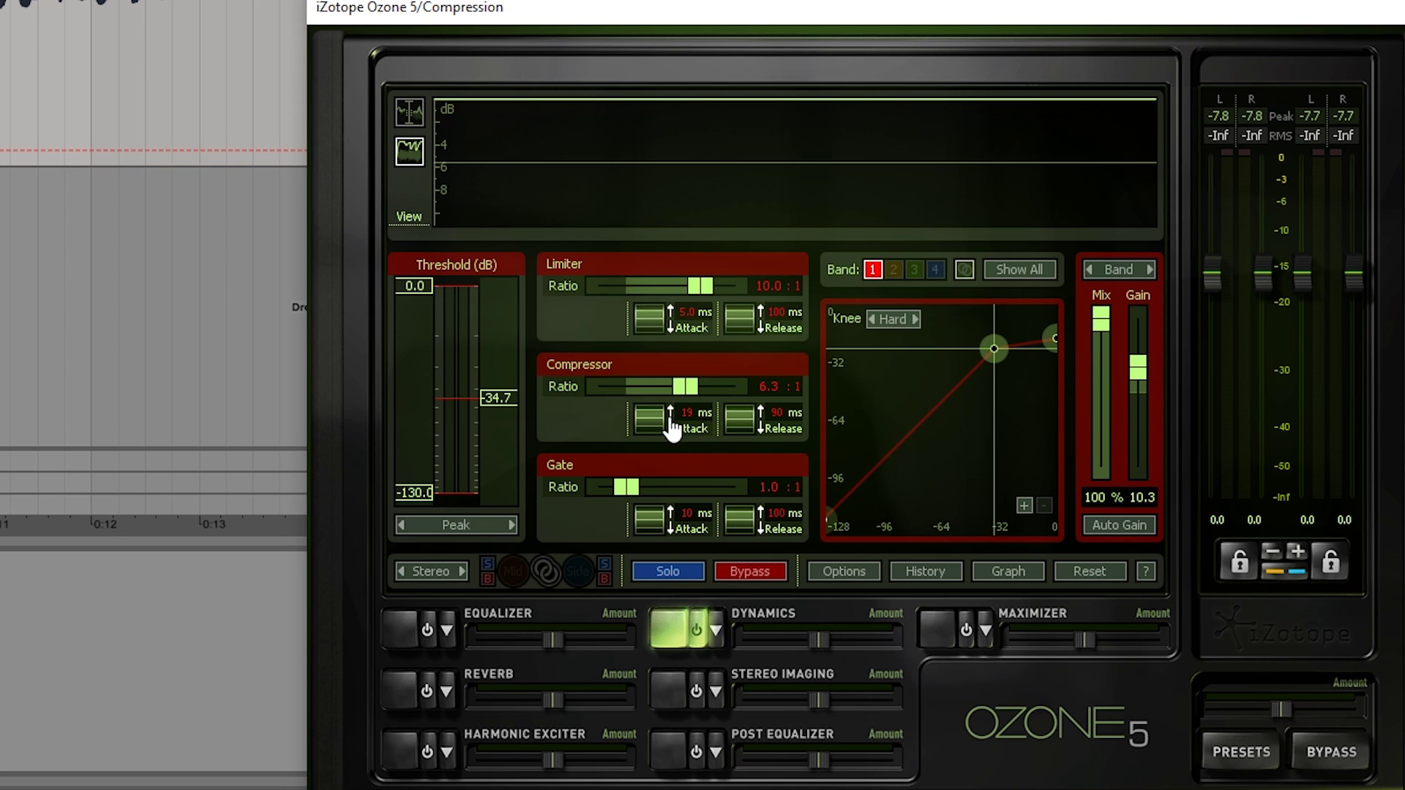
pyautogui.press('space')
pyautogui.moveTo(753, 418); pyautogui.dragTo(756, 739)
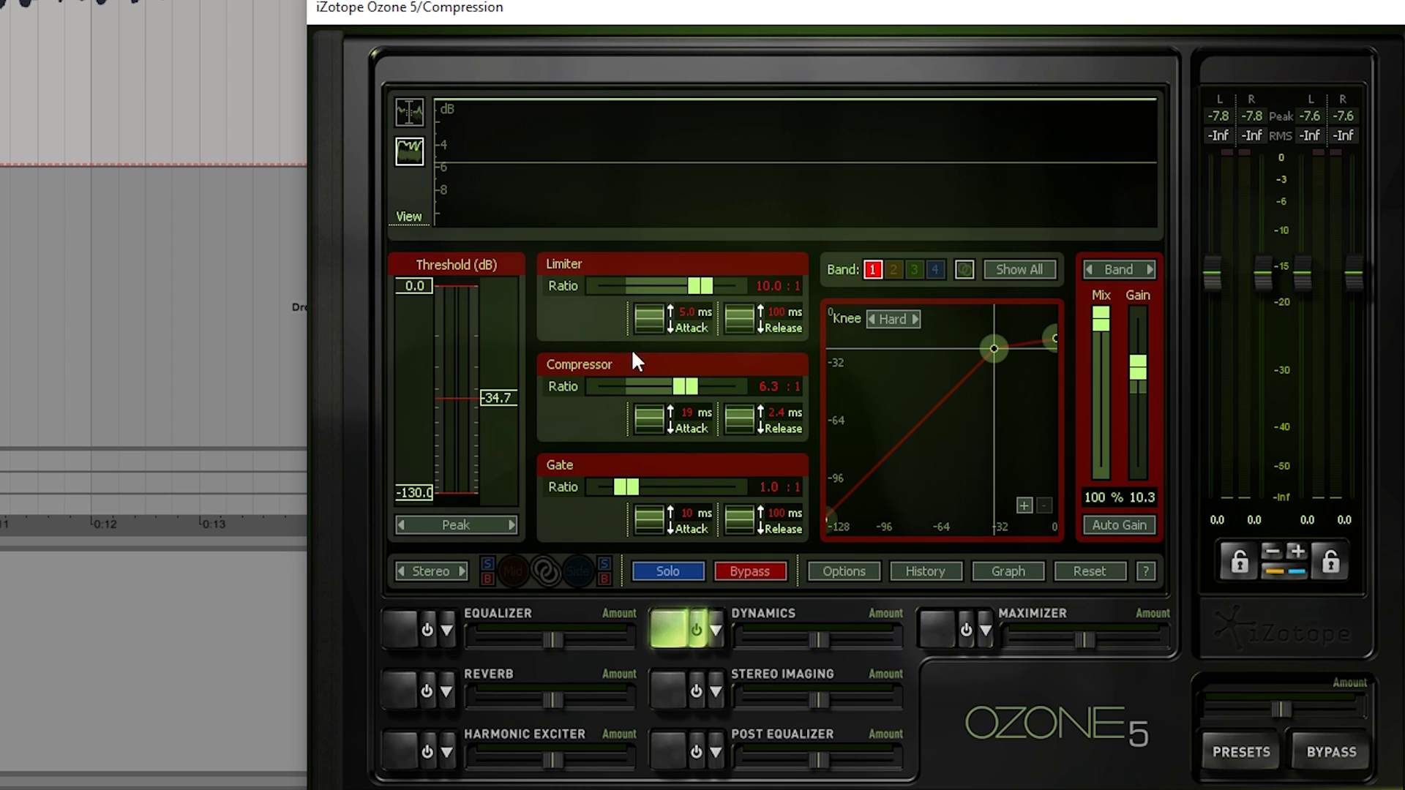
# Step: Raise the Compressor release to 465 ms and increase the attack in stages to 133 ms
pyautogui.moveTo(750, 433); pyautogui.dragTo(727, 59)
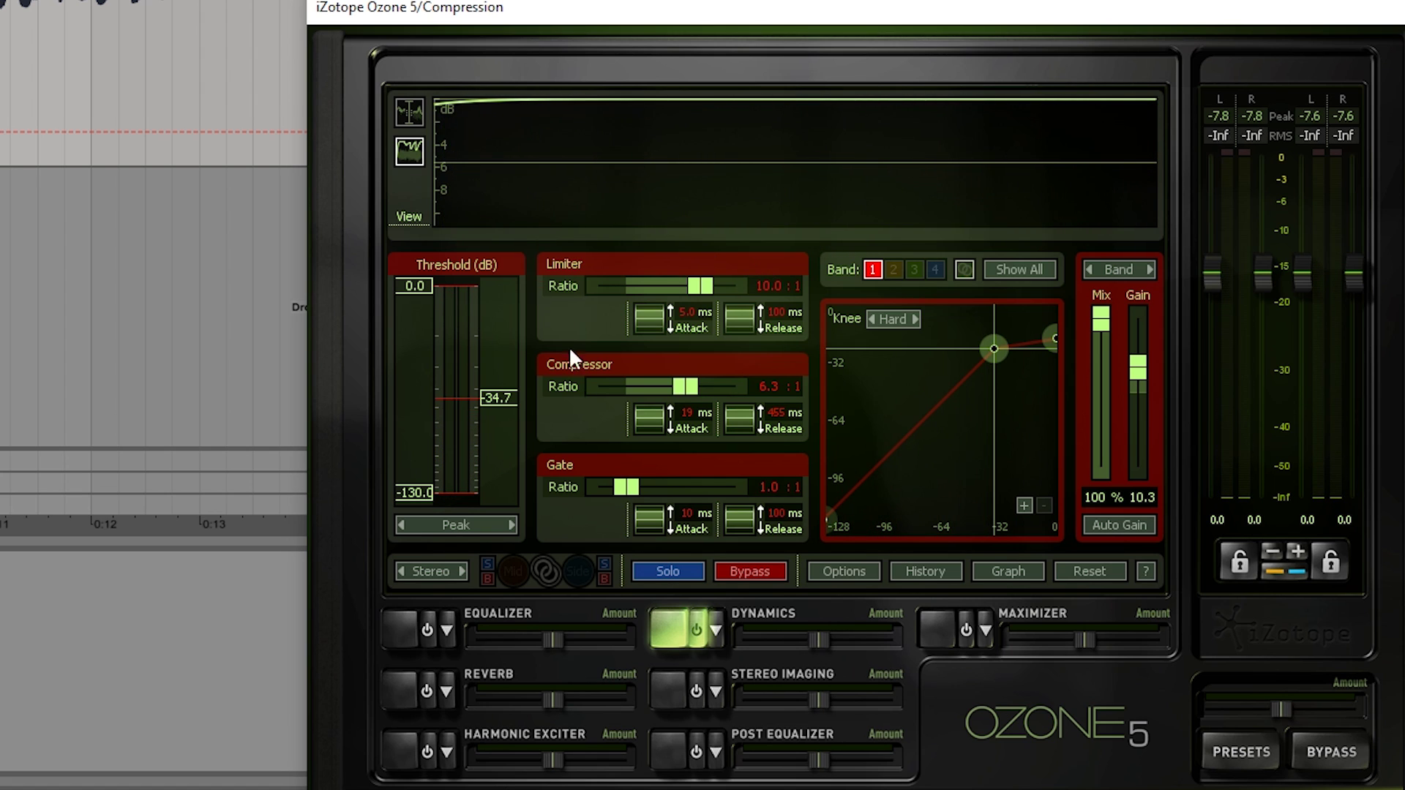
pyautogui.moveTo(659, 442); pyautogui.dragTo(652, 229)
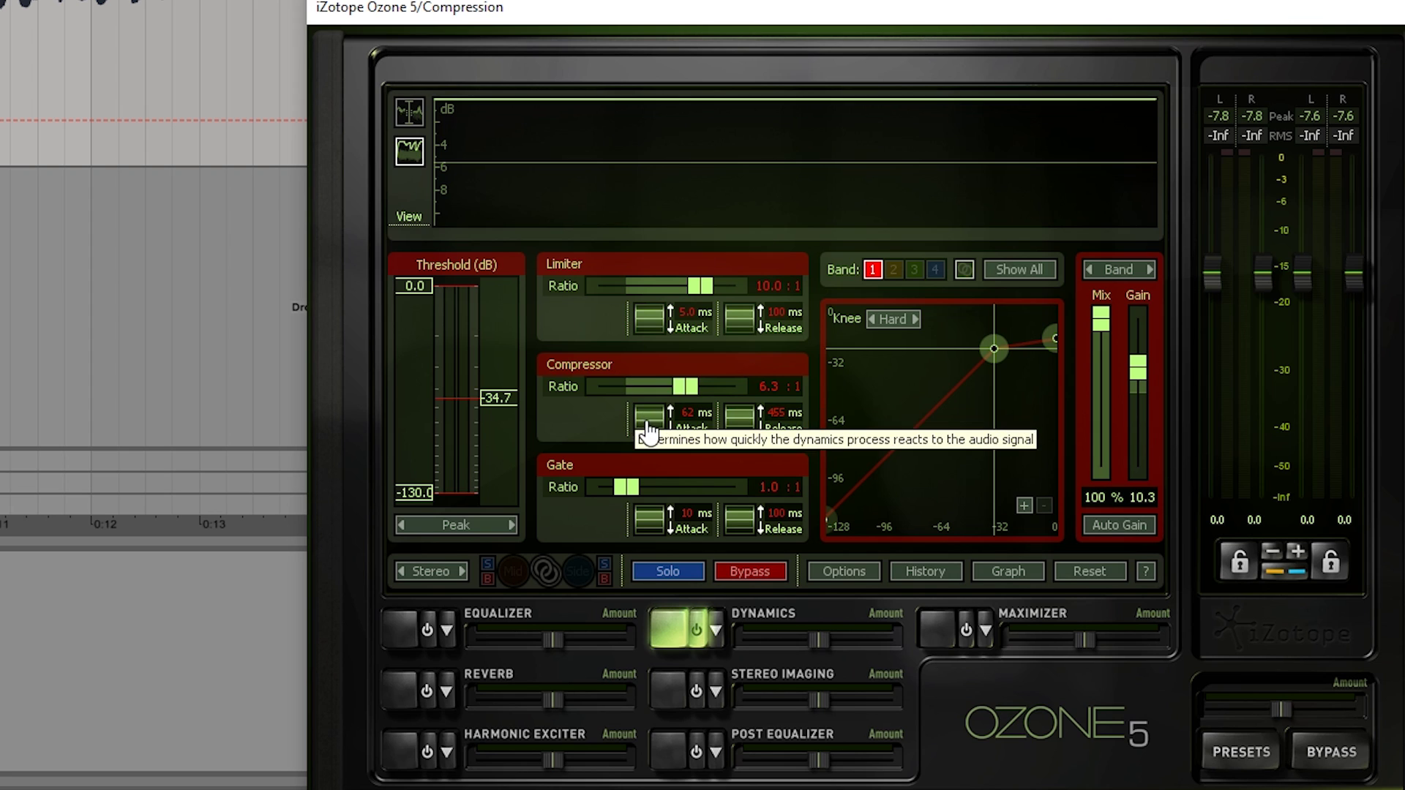
pyautogui.moveTo(650, 442); pyautogui.dragTo(631, 298)
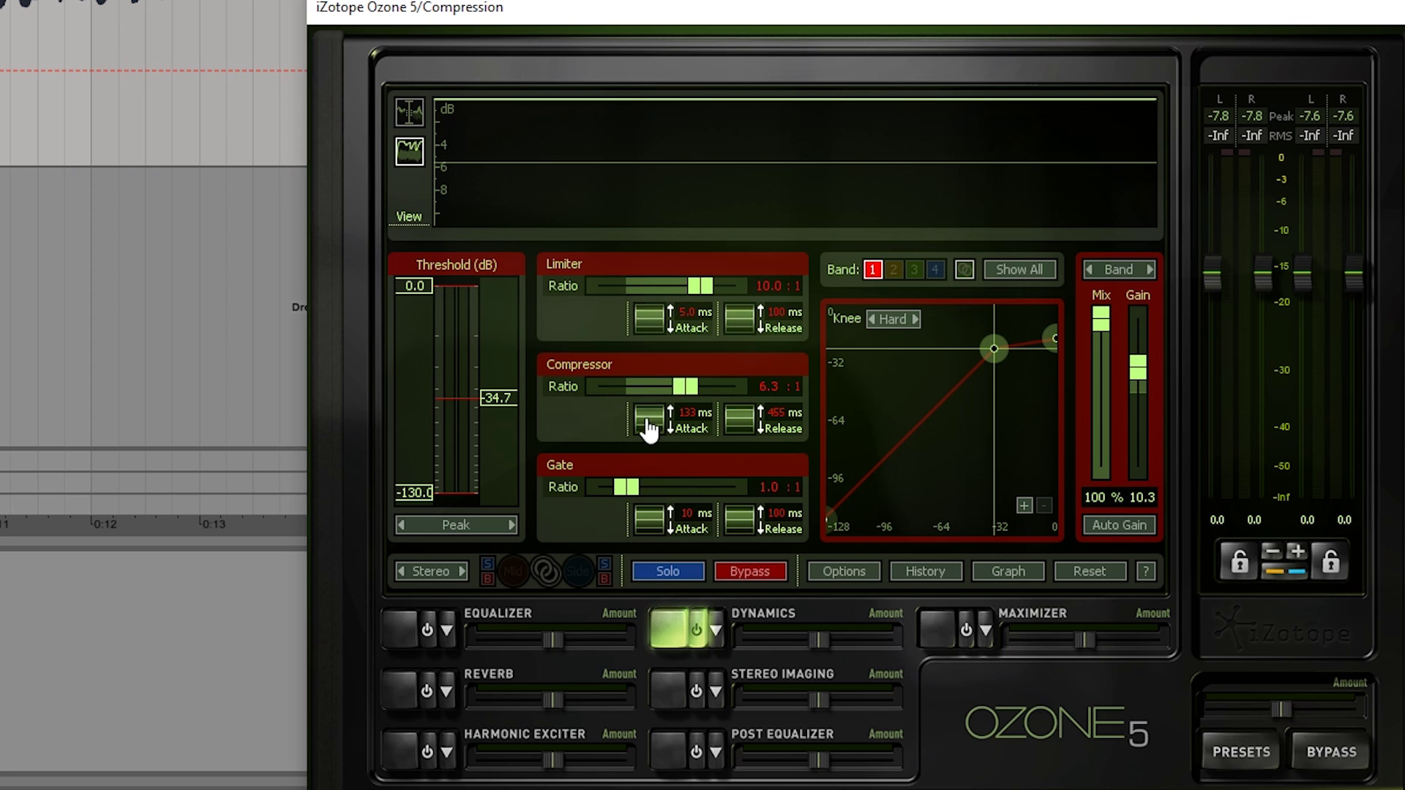
# Step: Set the Compressor attack to 182 ms and the release to 411 ms, and play the clip
pyautogui.moveTo(649, 436); pyautogui.dragTo(649, 376)
pyautogui.moveTo(733, 430); pyautogui.dragTo(734, 444)
pyautogui.press('space')
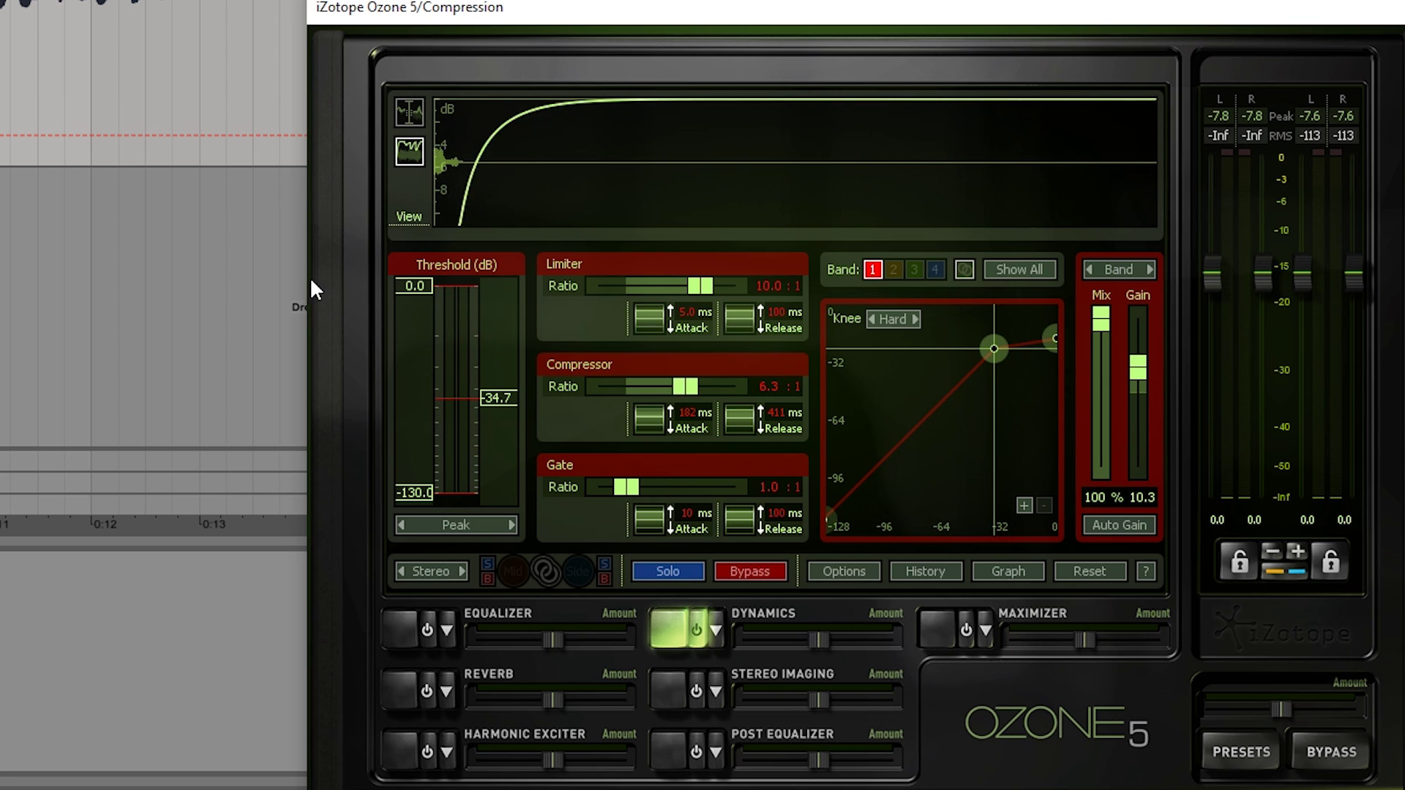
# Step: Raise the Compressor attack to 395 ms and the release to 734 ms in stages, playing the clip between changes
pyautogui.moveTo(642, 432); pyautogui.dragTo(637, 366)
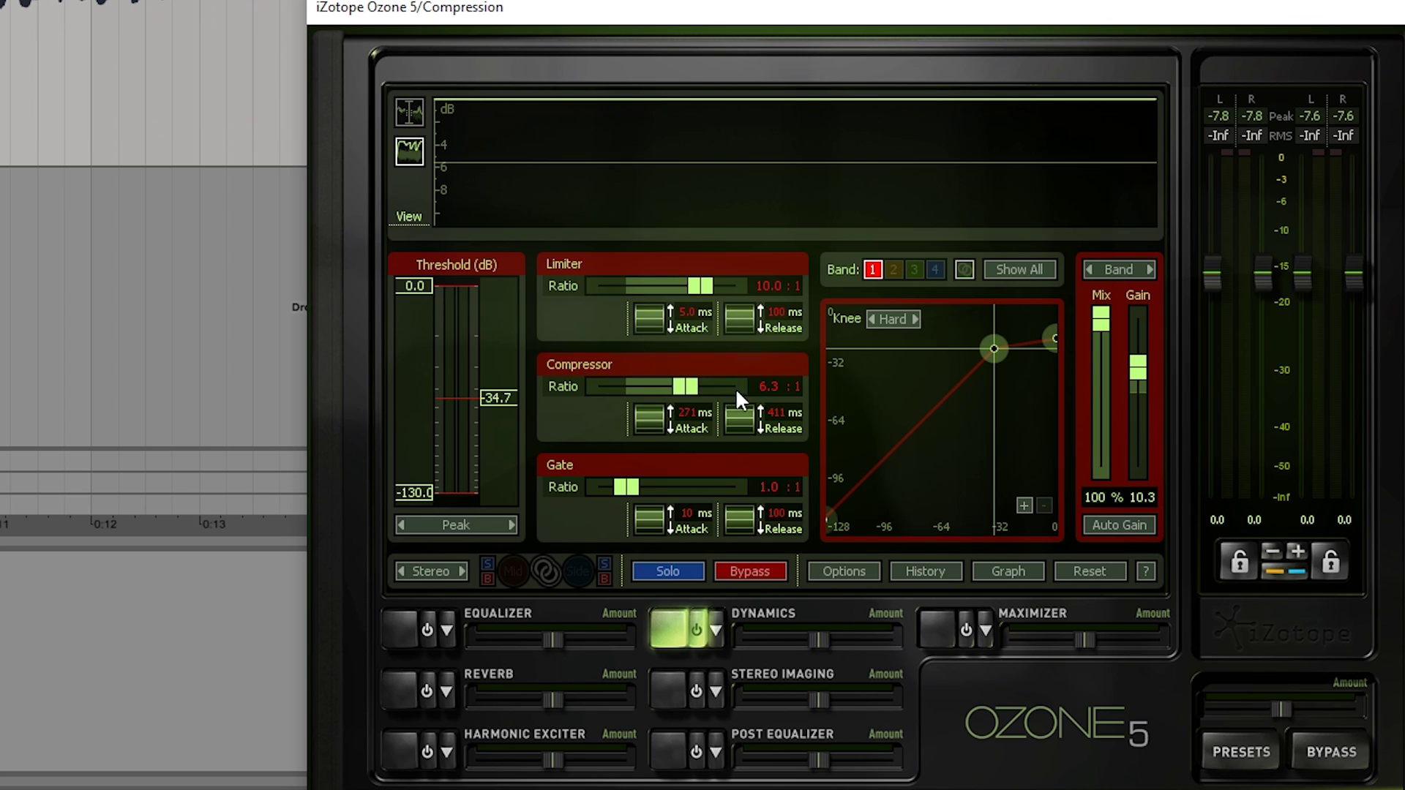
pyautogui.moveTo(746, 429); pyautogui.dragTo(730, 383)
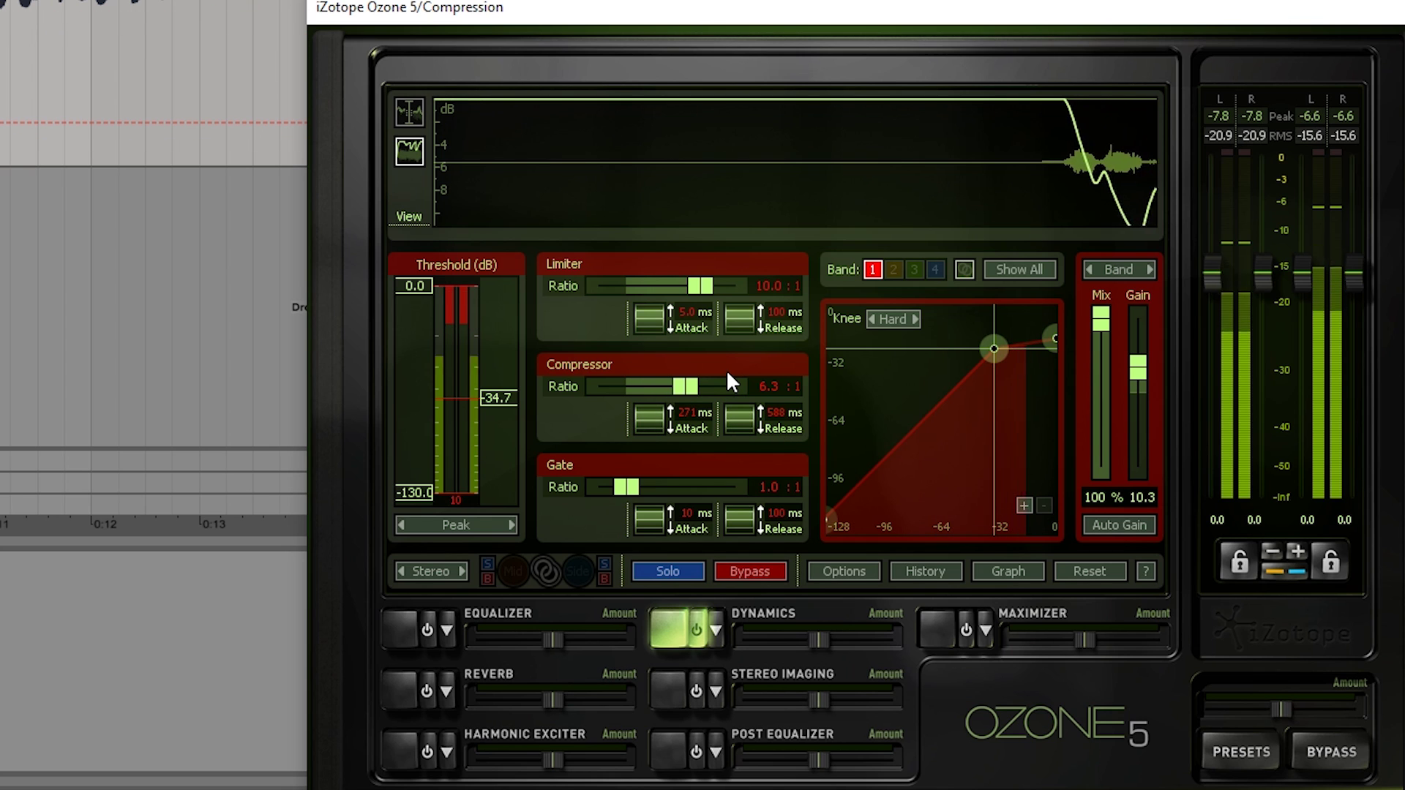
pyautogui.moveTo(657, 416); pyautogui.dragTo(731, 402)
pyautogui.moveTo(648, 440); pyautogui.dragTo(636, 380)
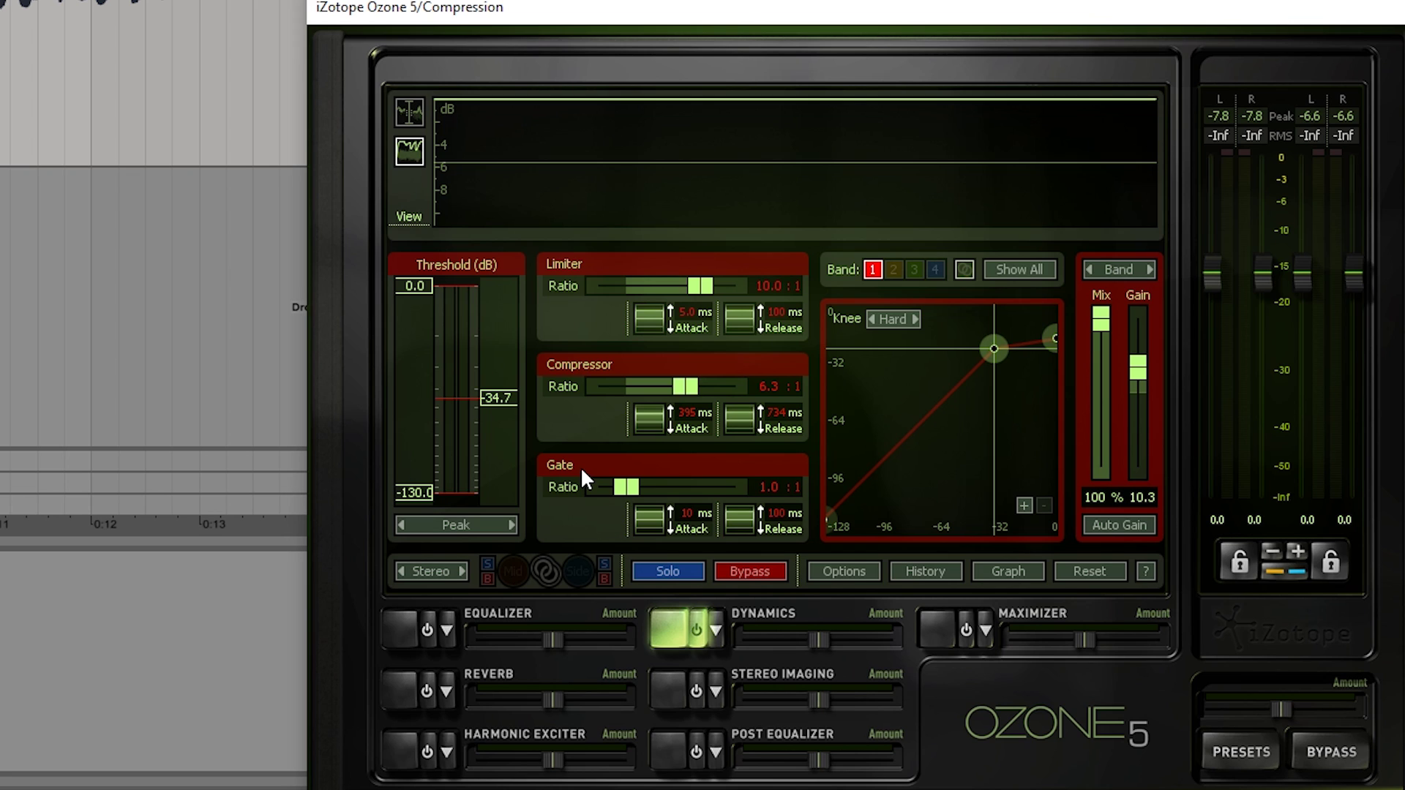
# Step: Set the Compressor attack to 19 ms and the release to 94 ms, and raise the threshold to -33.4 dB during playback
pyautogui.moveTo(650, 419); pyautogui.dragTo(656, 430)
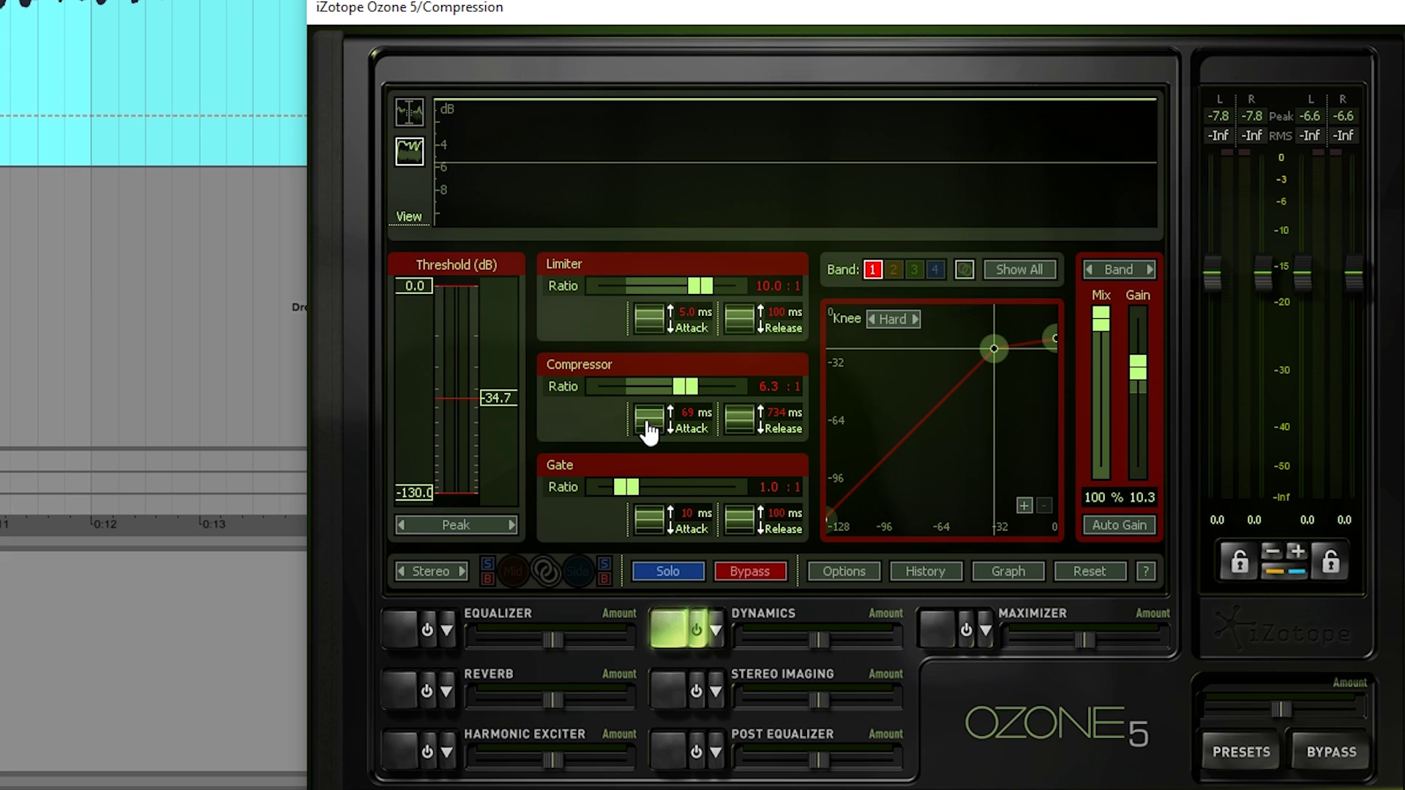
pyautogui.moveTo(649, 432); pyautogui.dragTo(644, 581)
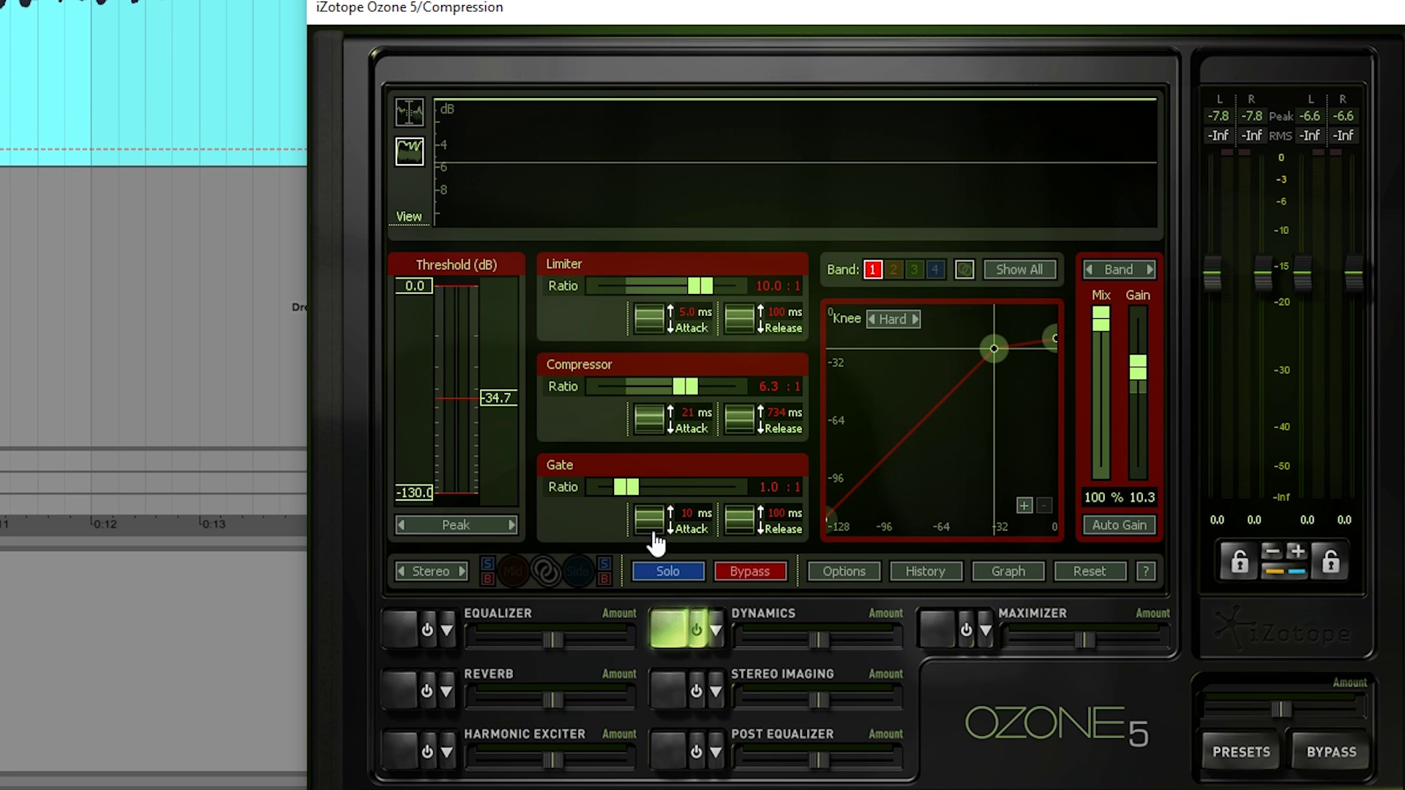
pyautogui.moveTo(754, 404); pyautogui.dragTo(729, 704)
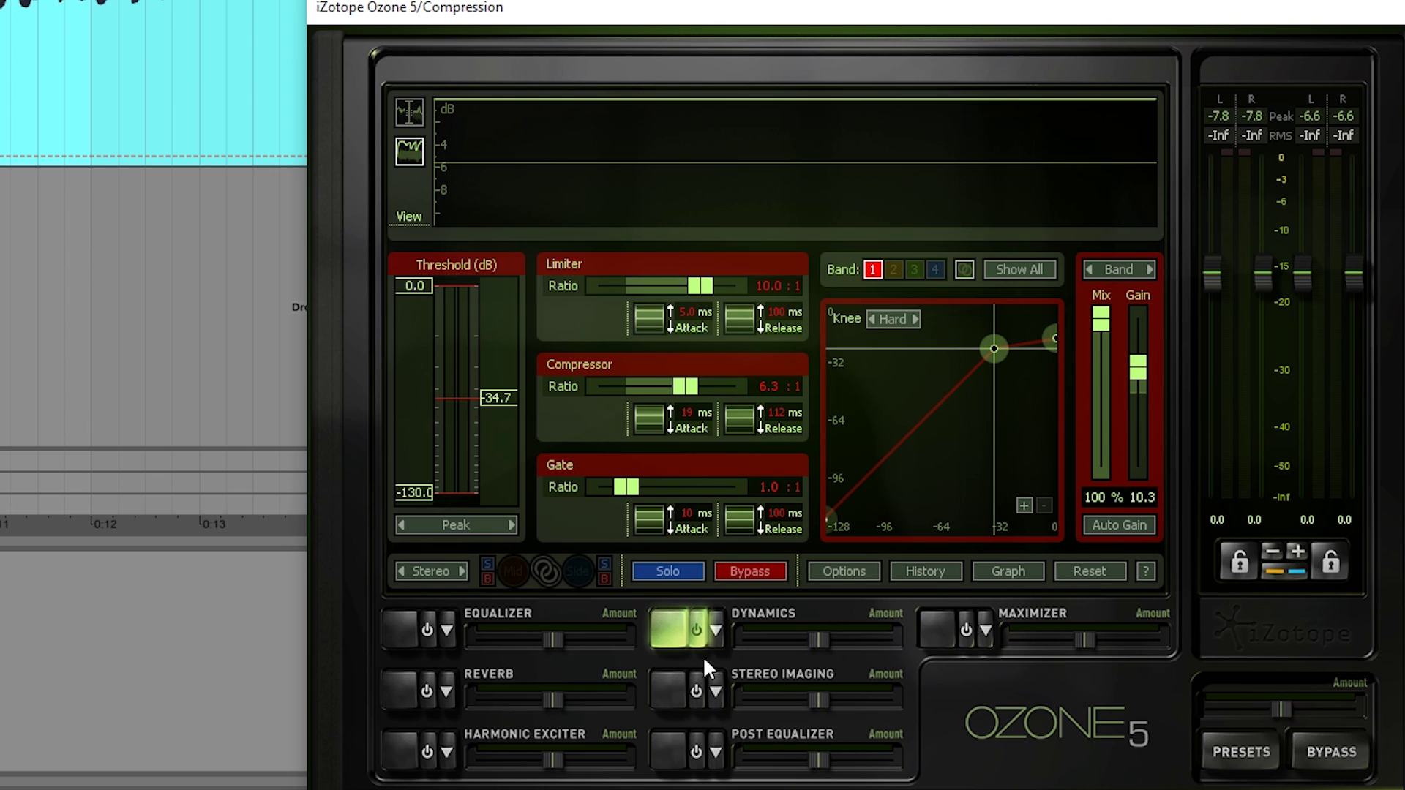
pyautogui.press('space')
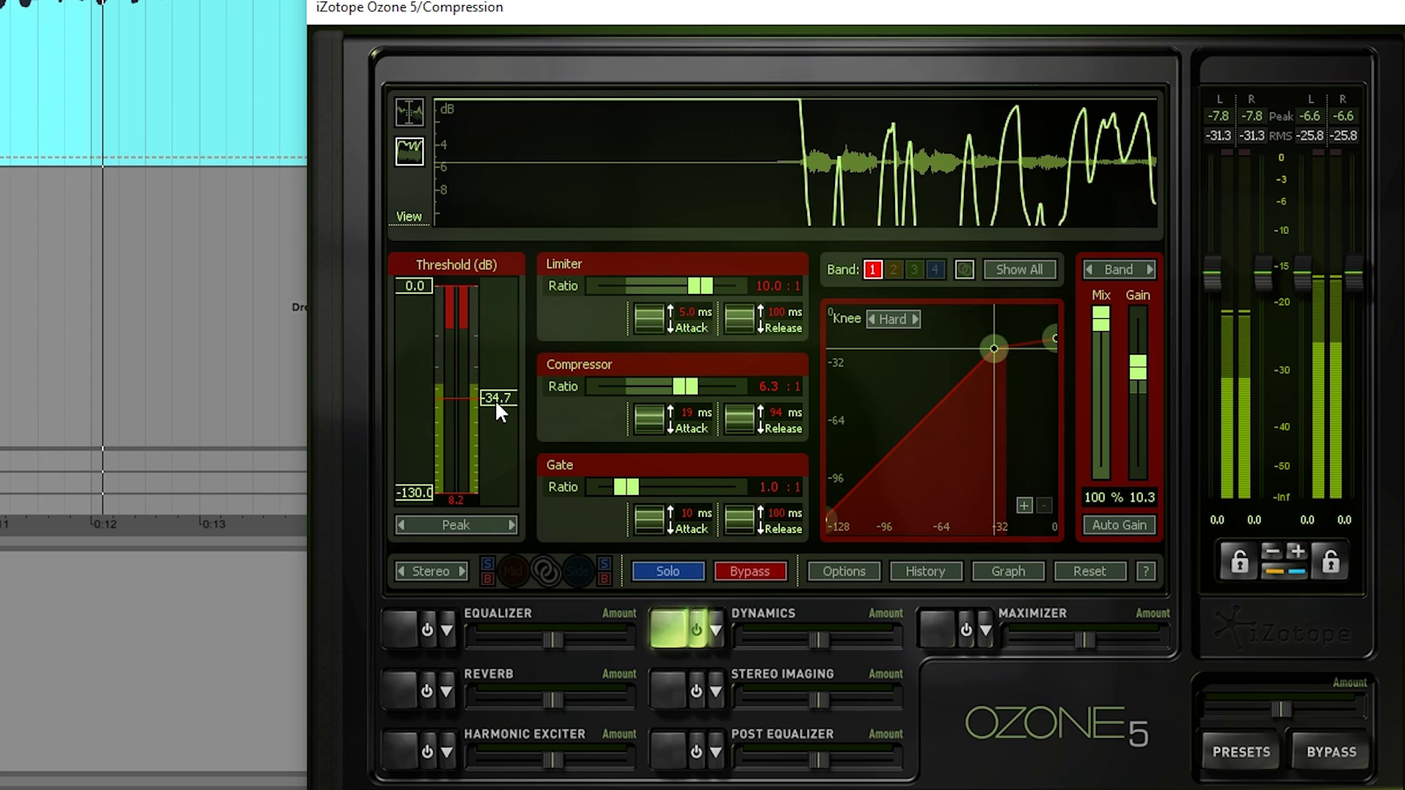
pyautogui.moveTo(495, 400); pyautogui.dragTo(499, 397)
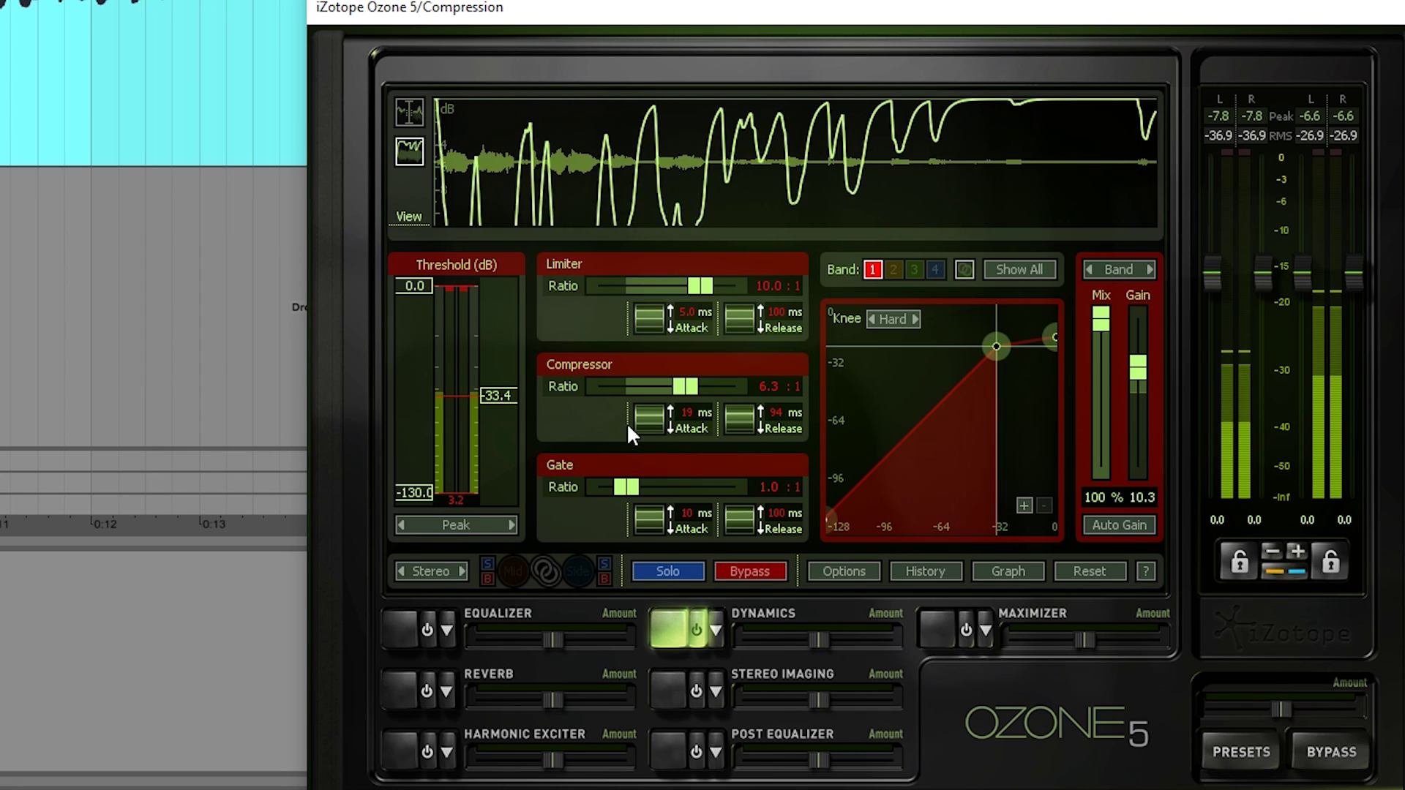